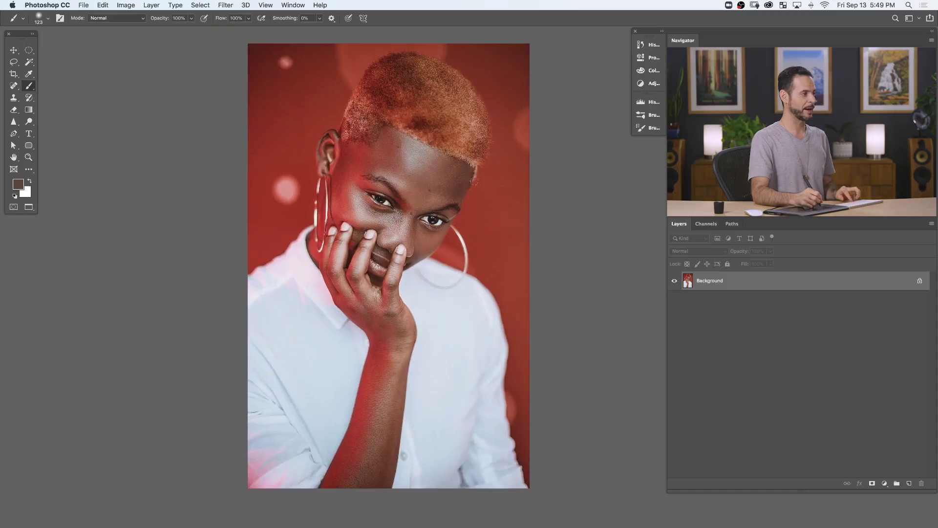
Pan the open portrait's view slightly to the left
drag(474, 180, 430, 185)
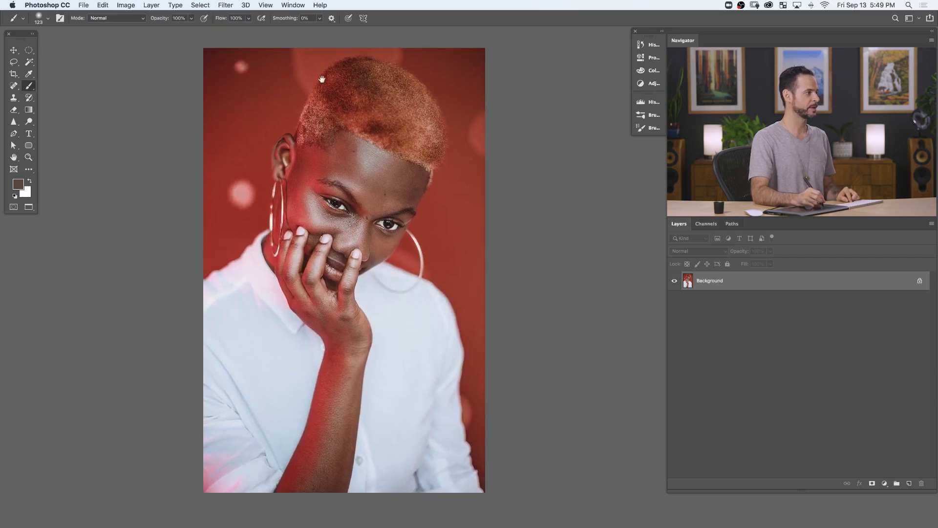
Zoom in to inspect the hair, hand and shirt, then zoom back out to the whole portrait
click(470, 104)
click(494, 73)
drag(479, 96, 442, 149)
drag(433, 331, 427, 159)
drag(427, 440, 460, 186)
drag(471, 402, 295, 404)
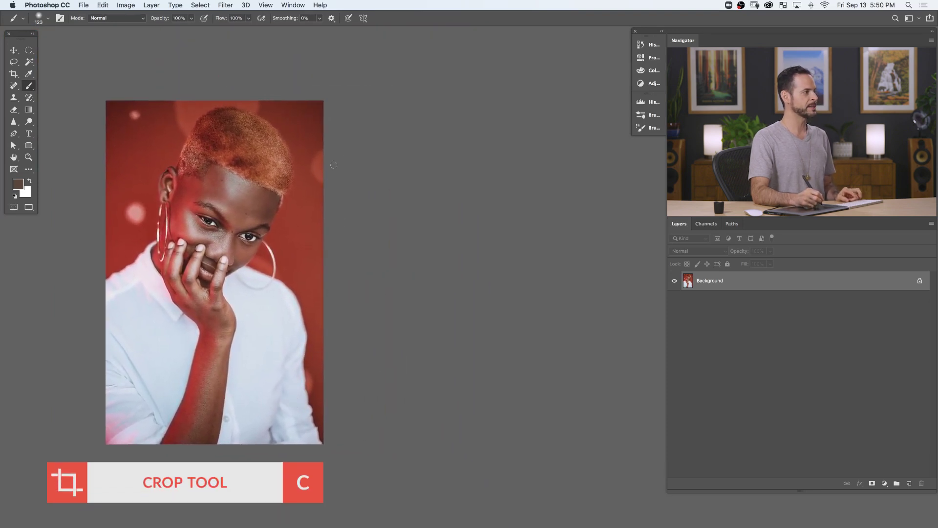
Crop-extend the canvas far to the right, fit it on screen, and add an empty layer
key(c)
drag(324, 270, 616, 274)
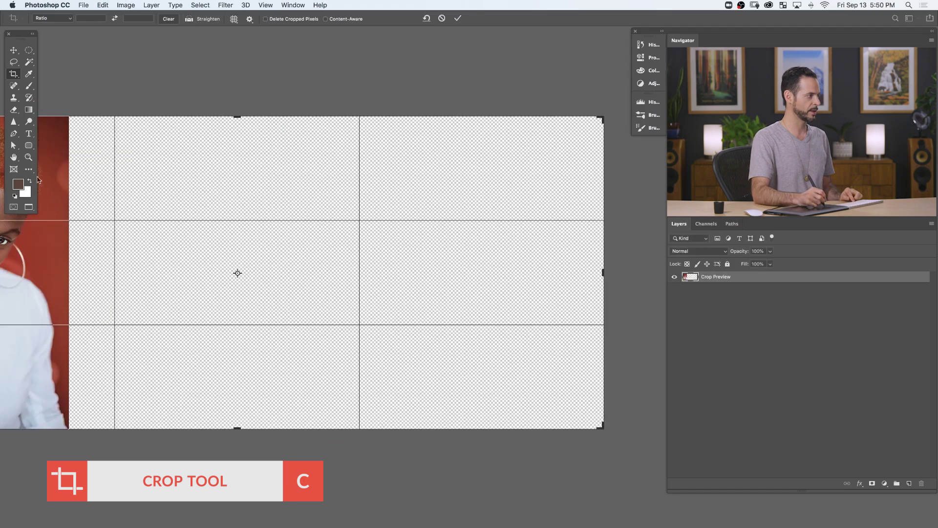
drag(163, 268, 276, 264)
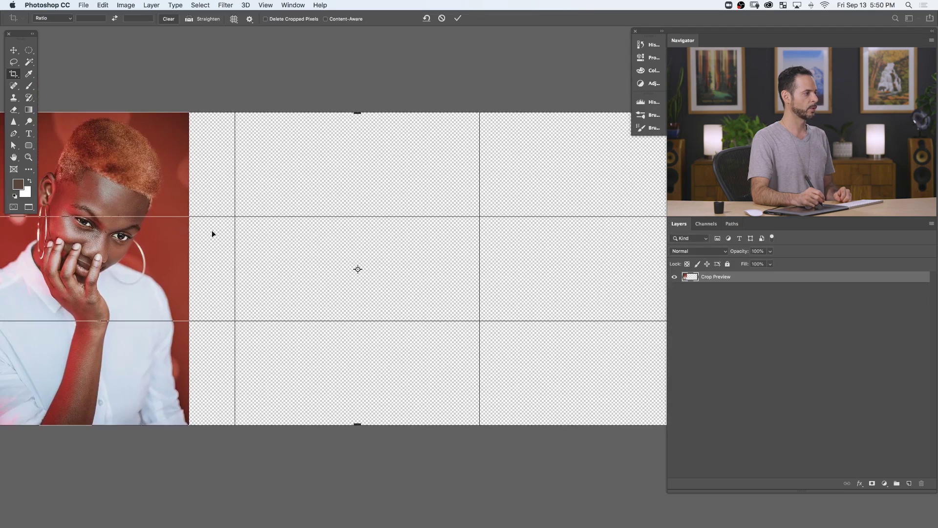
click(459, 18)
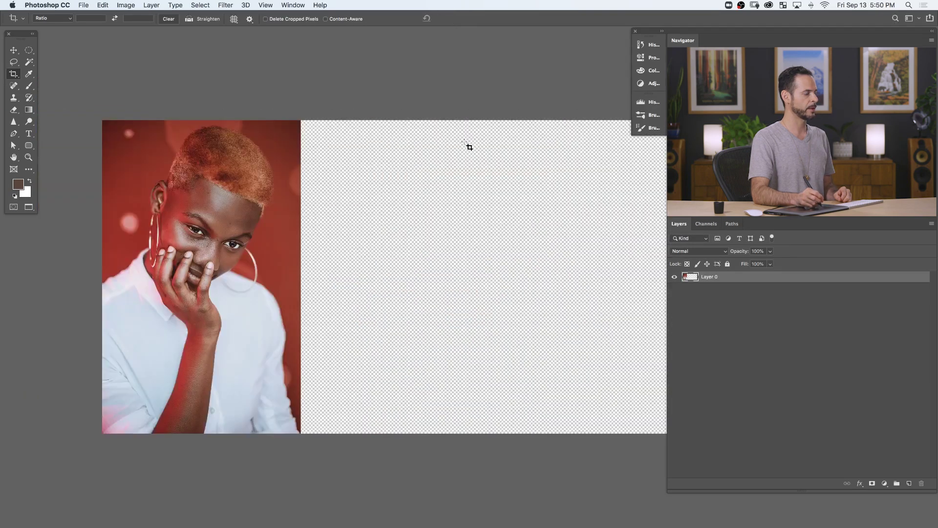
key(ctrl+0)
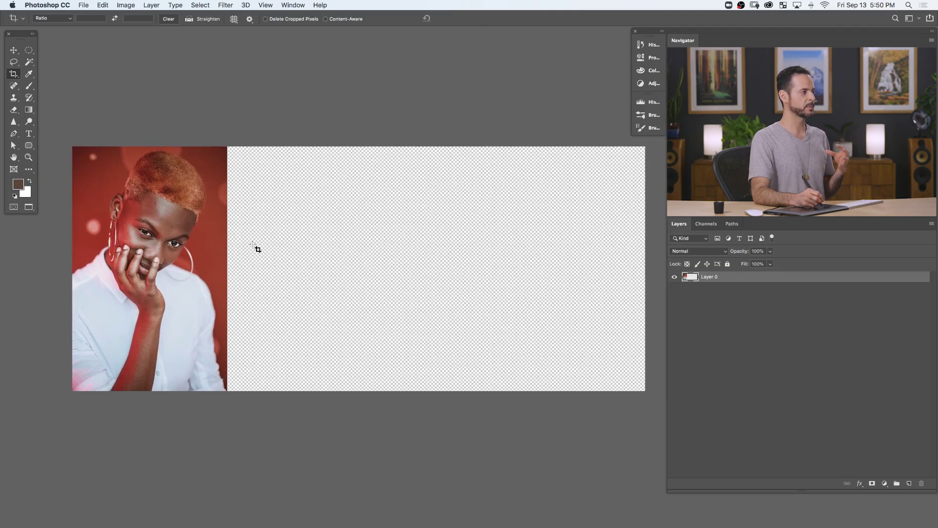
key(super+alt+shift+n)
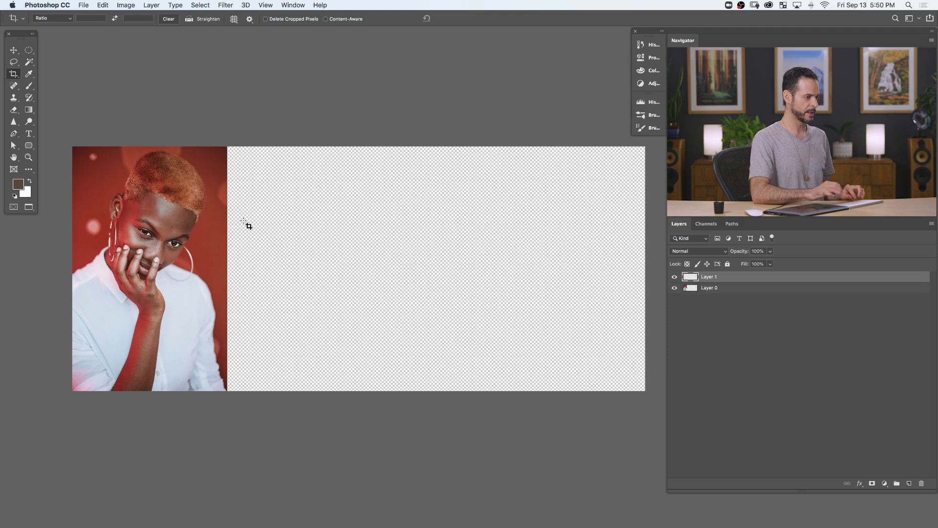
Set the foreground colour to orange and switch to the Brush tool
key(i)
click(22, 183)
click(426, 310)
click(516, 272)
key(b)
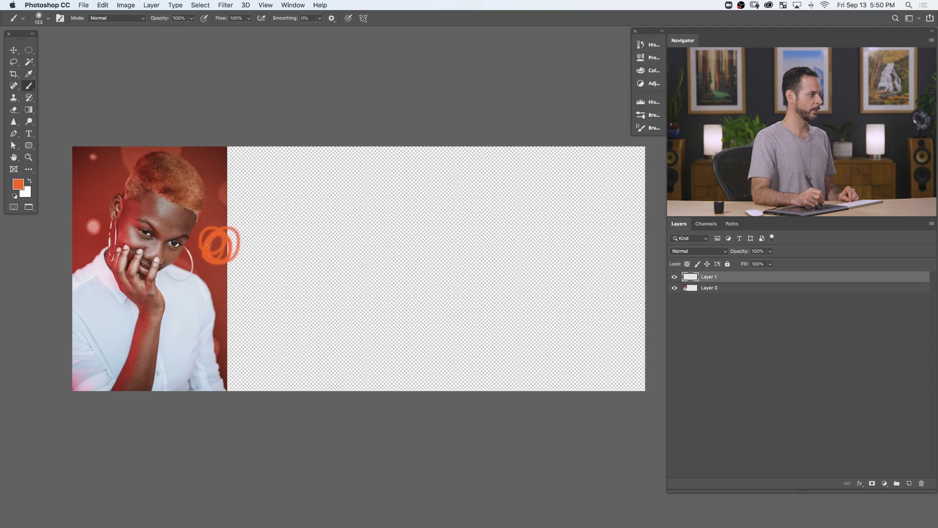
Undo all orange test strokes and add a fresh empty layer above the photo
key(super+z)
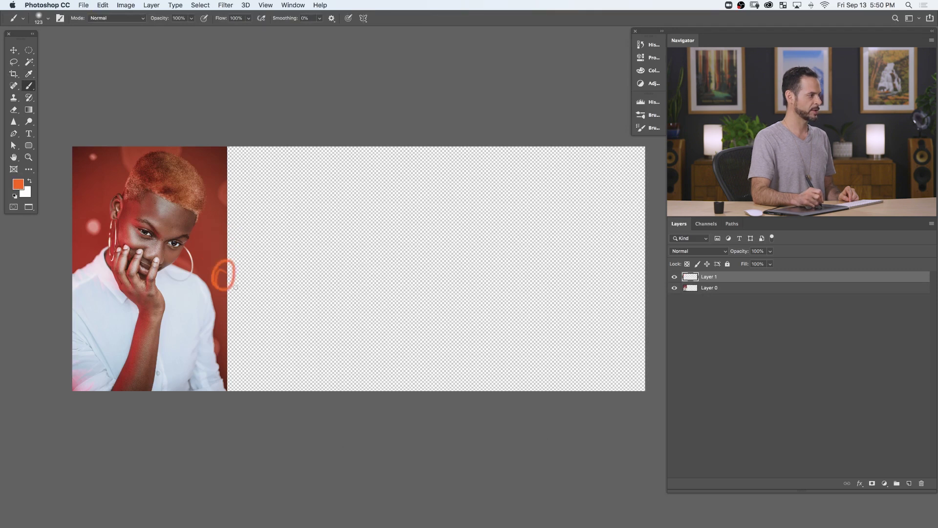
key(super+z)
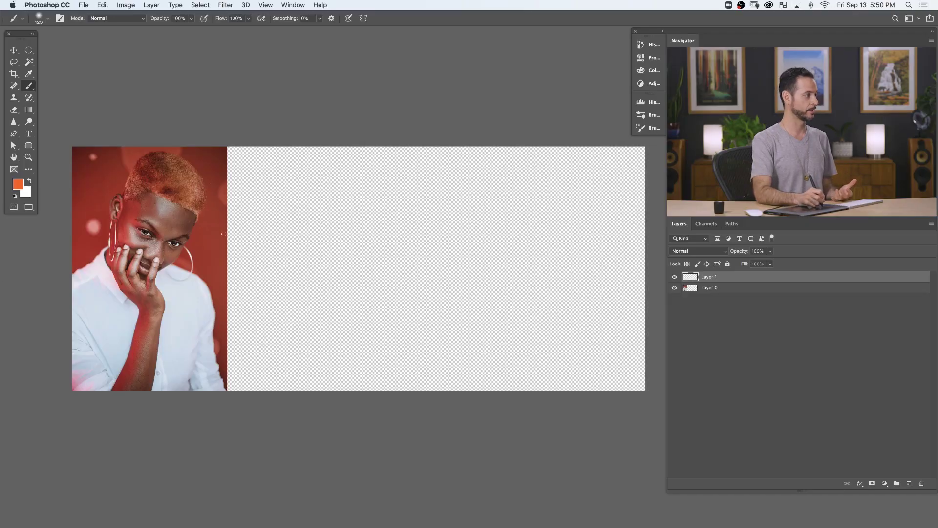
key(super+z)
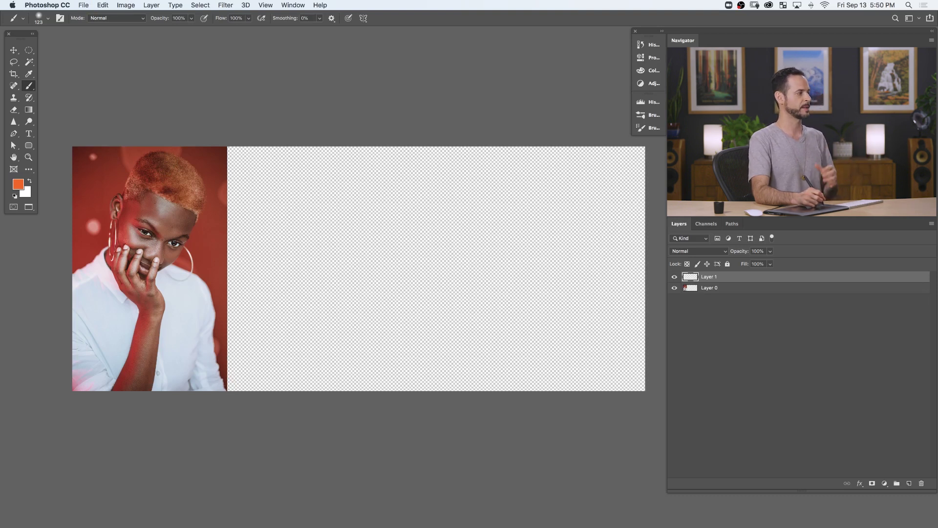
drag(183, 322, 237, 298)
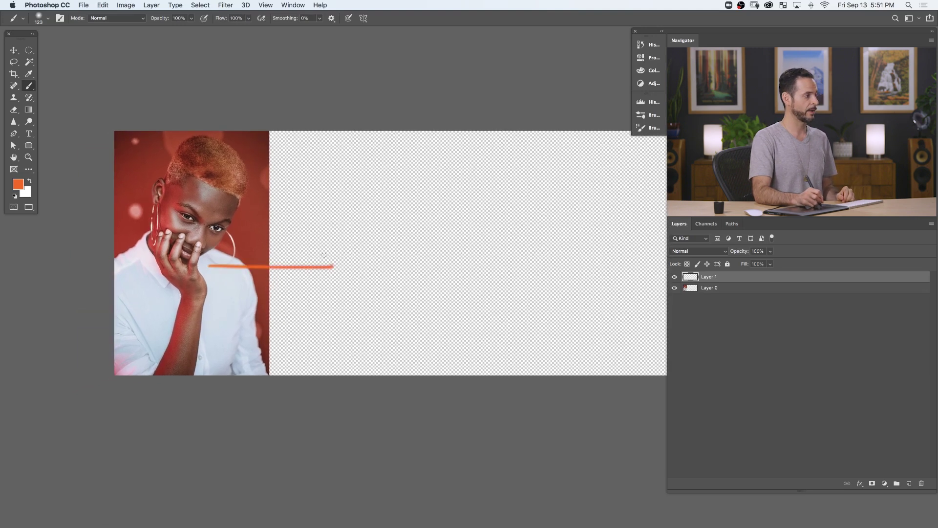
drag(305, 248, 311, 289)
key(super+z)
key(super+z)
scroll(289, 321, left, 3)
drag(307, 289, 282, 289)
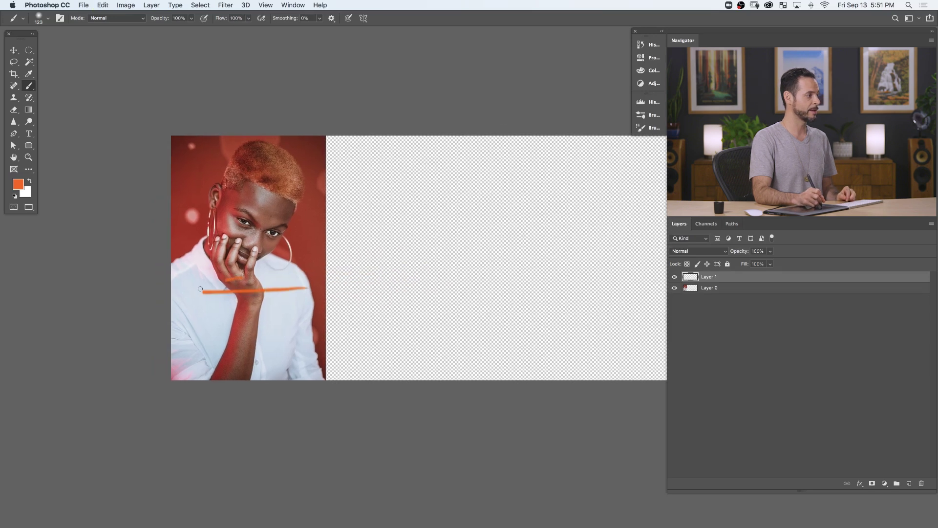
key(super+z)
key(super+z)
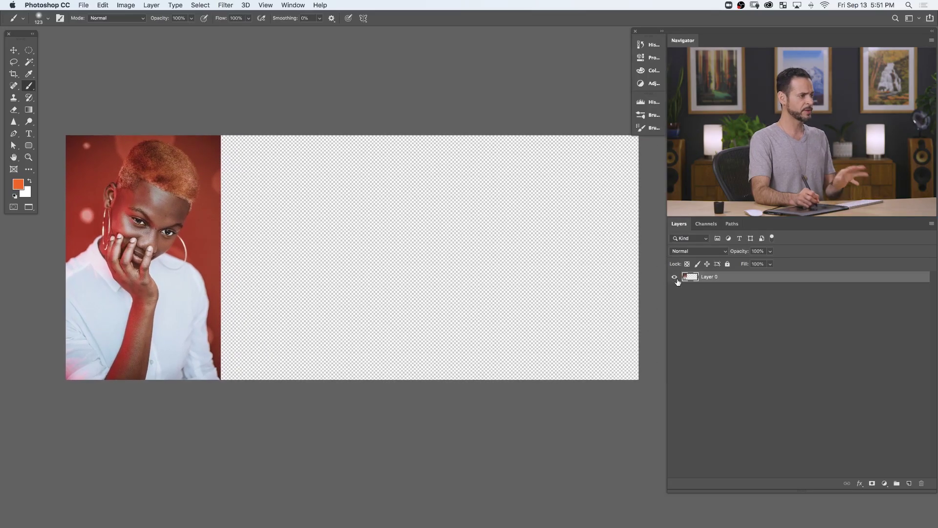
key(shift+alt+super+n)
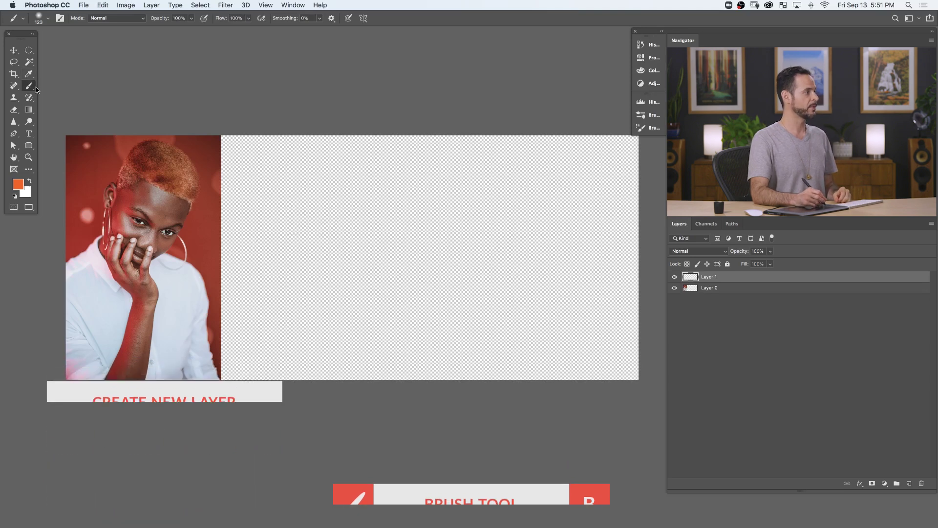
right_click(270, 208)
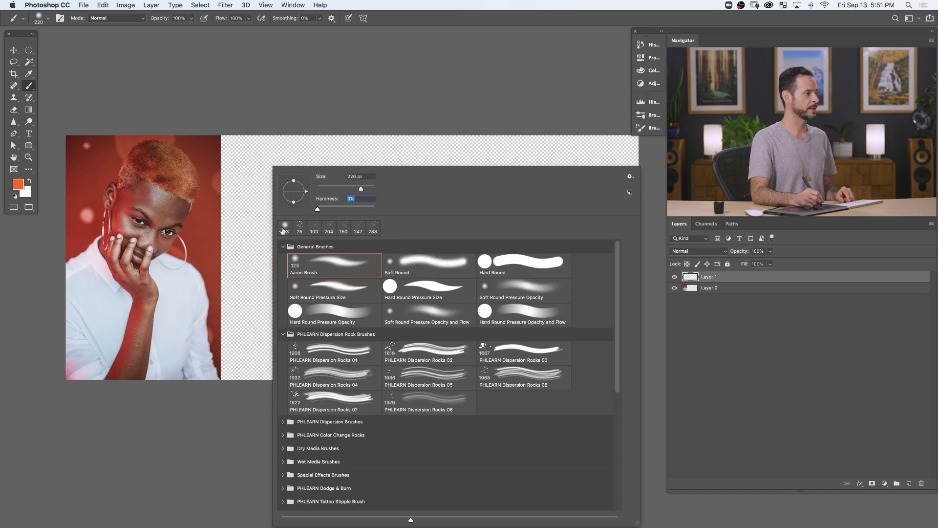
Enlarge the soft round brush to about 2558 px and sample the dark red background
click(246, 242)
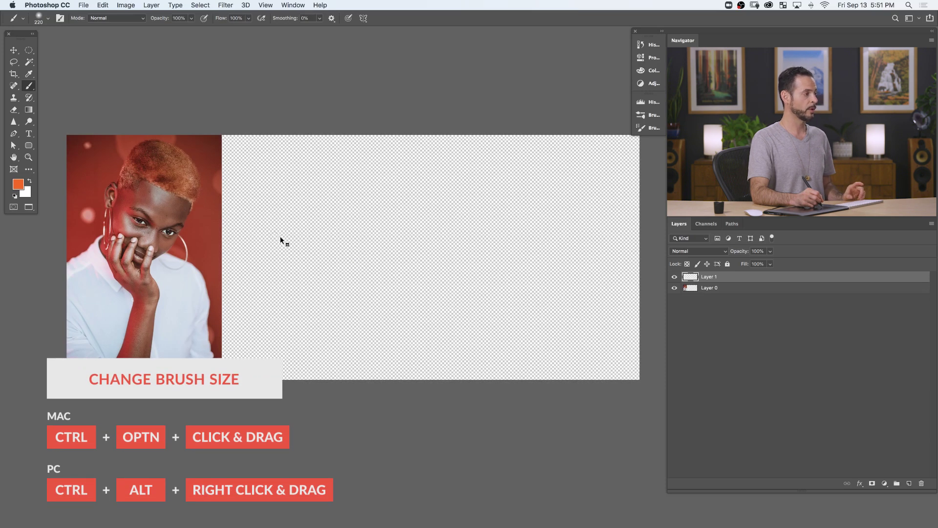
mouse_move(280, 241)
mouse_down()
mouse_move(366, 248)
mouse_move(293, 250)
mouse_move(337, 254)
mouse_up()
mouse_move(326, 253)
mouse_down()
mouse_move(306, 254)
mouse_move(389, 244)
mouse_move(335, 246)
mouse_move(372, 246)
mouse_up()
key(space)
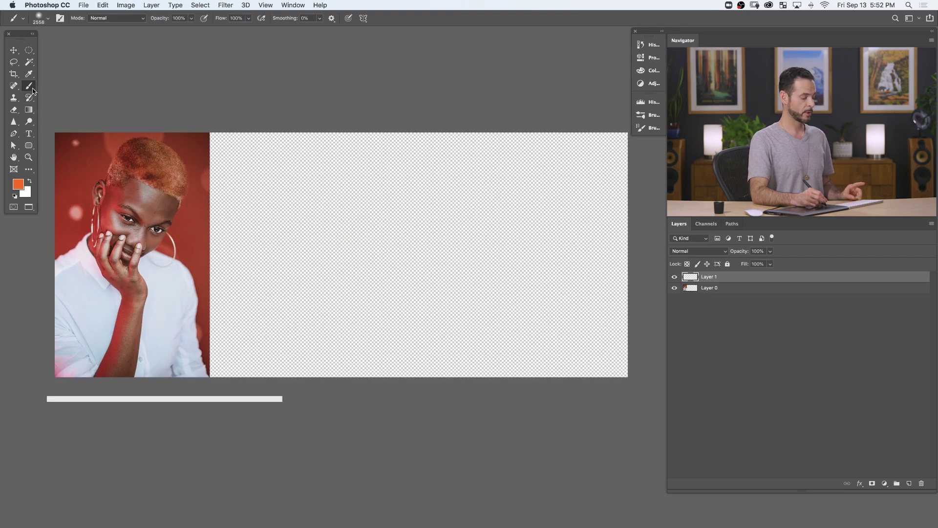
alt+click(201, 237)
Paint the sampled red softly over all transparent banner areas on Layer 1
alt+click(201, 237)
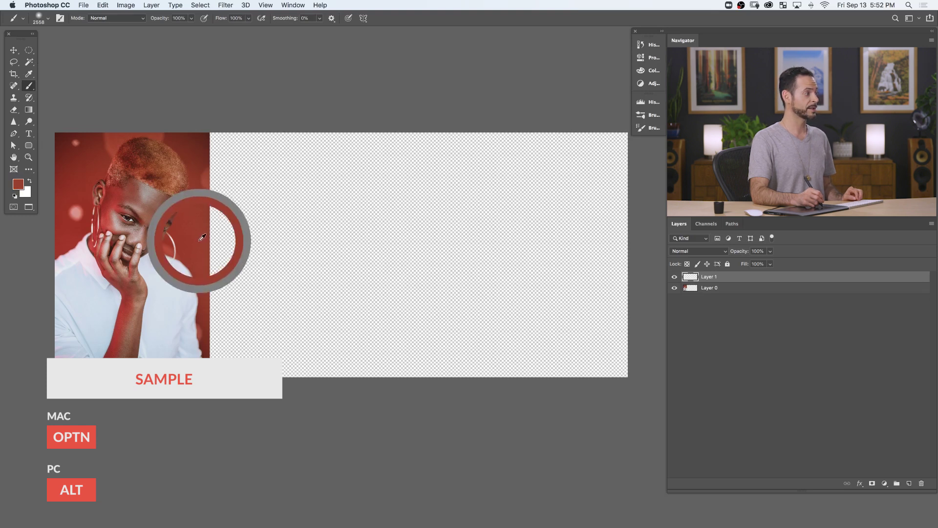
mouse_move(230, 237)
mouse_down()
mouse_move(658, 245)
mouse_move(223, 241)
mouse_move(254, 243)
mouse_move(225, 243)
mouse_move(255, 262)
mouse_move(252, 298)
mouse_move(288, 363)
mouse_move(323, 358)
mouse_move(354, 324)
mouse_move(398, 305)
mouse_move(333, 346)
mouse_move(368, 365)
mouse_move(362, 381)
mouse_move(484, 356)
mouse_move(488, 372)
mouse_move(542, 342)
mouse_move(551, 360)
mouse_move(587, 333)
mouse_move(623, 350)
mouse_move(641, 325)
mouse_move(648, 355)
mouse_move(621, 330)
mouse_move(607, 331)
mouse_move(639, 295)
mouse_move(632, 387)
mouse_up()
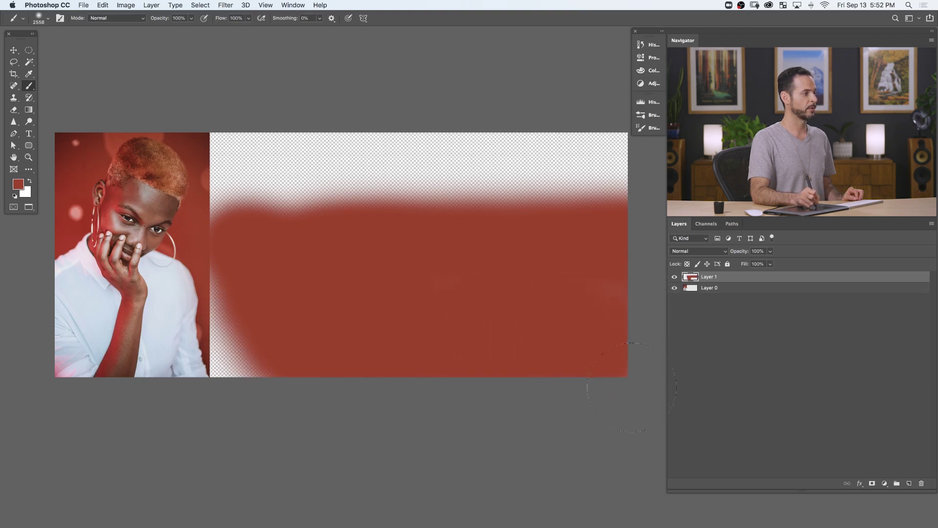
click(607, 149)
mouse_move(287, 175)
mouse_down()
mouse_move(243, 176)
mouse_move(237, 202)
mouse_move(242, 149)
mouse_move(239, 174)
mouse_up()
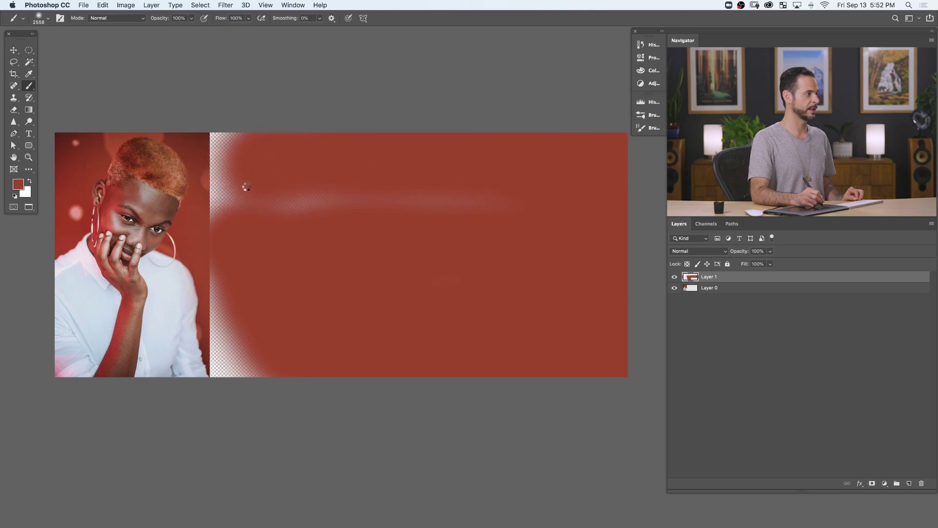
drag(325, 201, 530, 211)
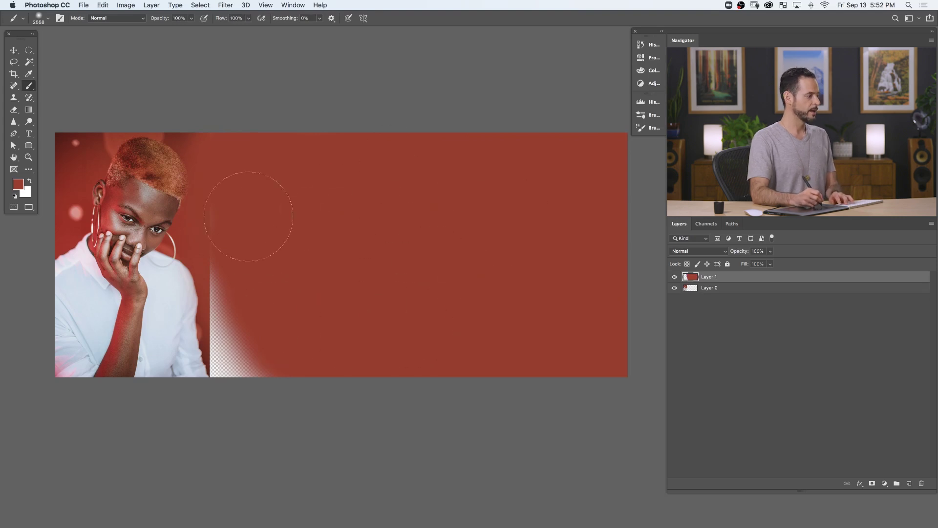
key(bracketleft)
key(bracketleft)
key(bracketleft)
key(bracketleft)
mouse_move(222, 307)
mouse_down()
mouse_move(232, 330)
mouse_move(222, 320)
mouse_move(216, 231)
mouse_move(228, 307)
mouse_move(225, 388)
mouse_move(256, 341)
mouse_up()
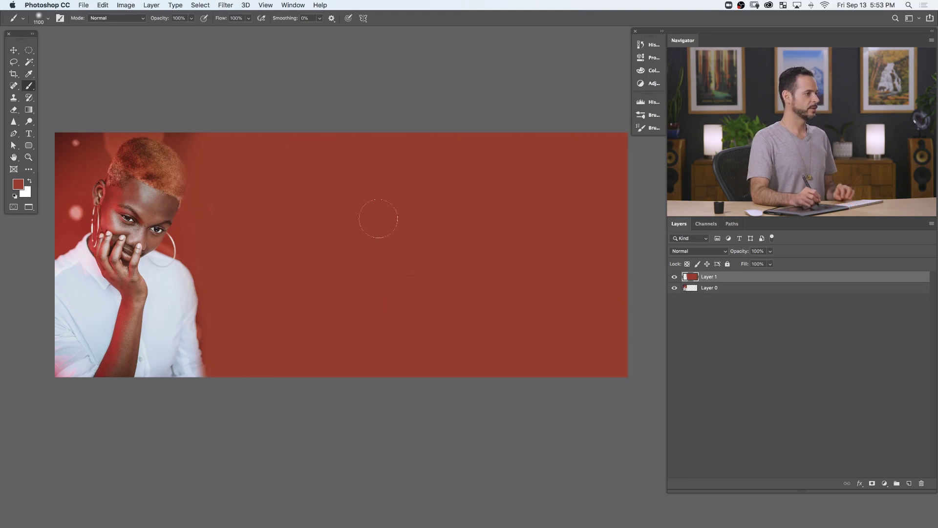
Toggle the red layer's visibility to compare, then add a new Layer 2 above it
click(674, 277)
click(674, 277)
click(675, 277)
click(674, 277)
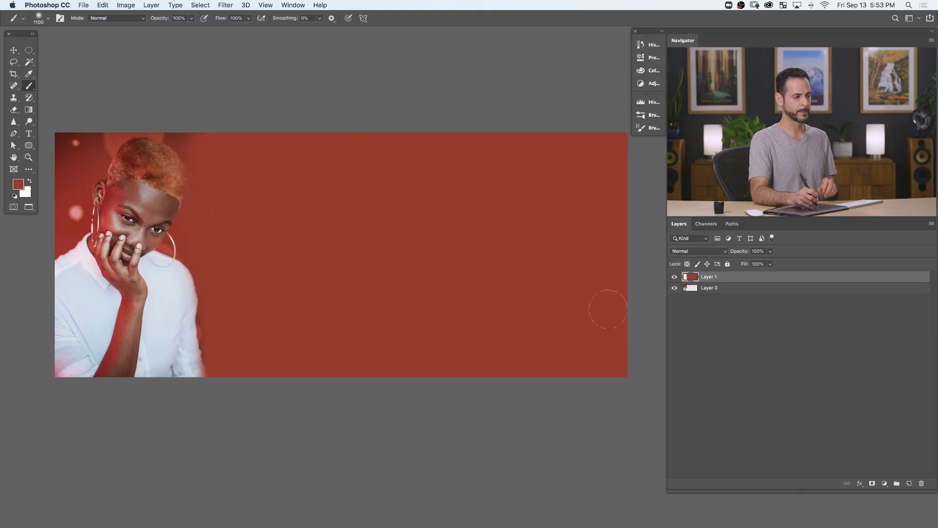
click(909, 484)
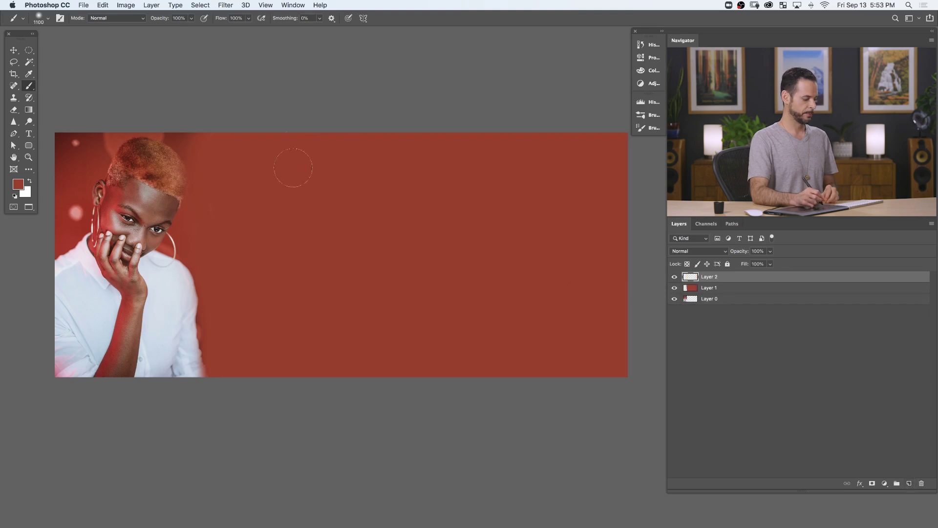
Enlarge the brush, sample a darker red from the hair, and set flow to 20%
mouse_move(188, 198)
mouse_down()
mouse_move(235, 195)
mouse_move(238, 157)
mouse_move(194, 146)
mouse_up()
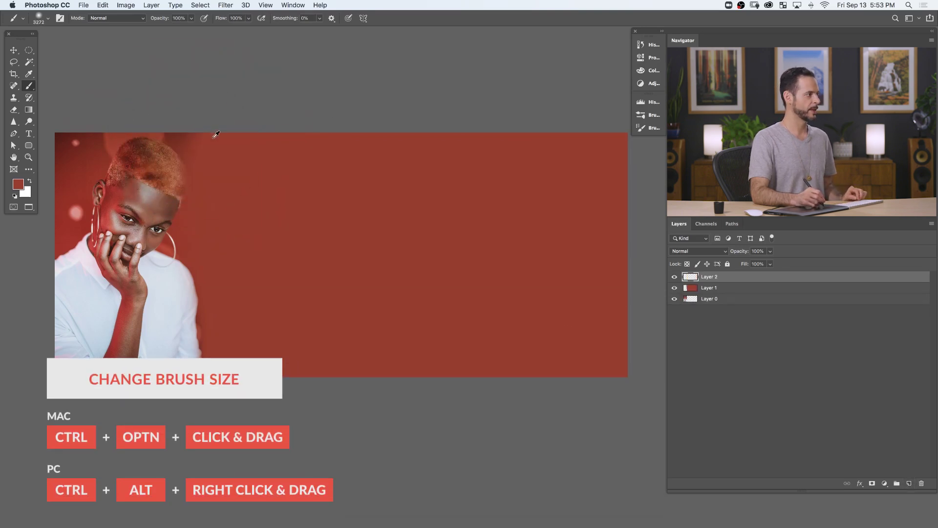
alt+click(171, 140)
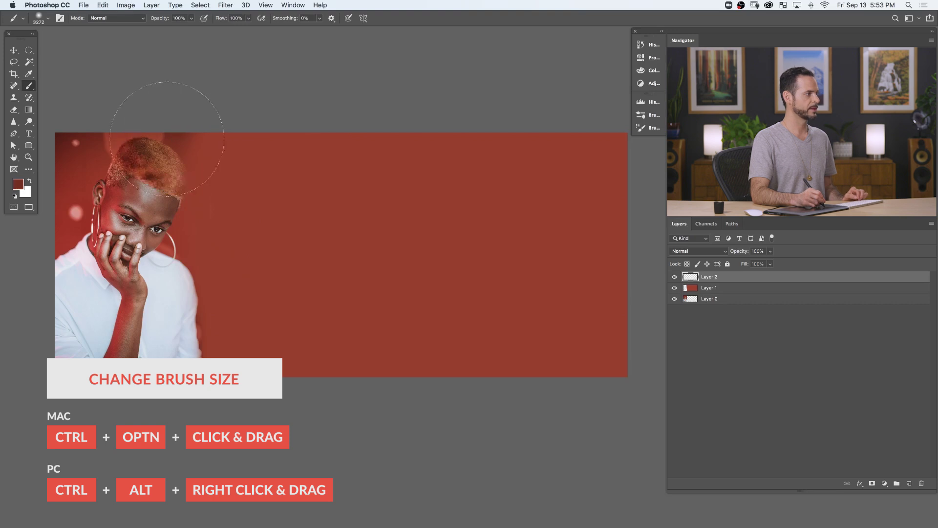
alt+click(177, 136)
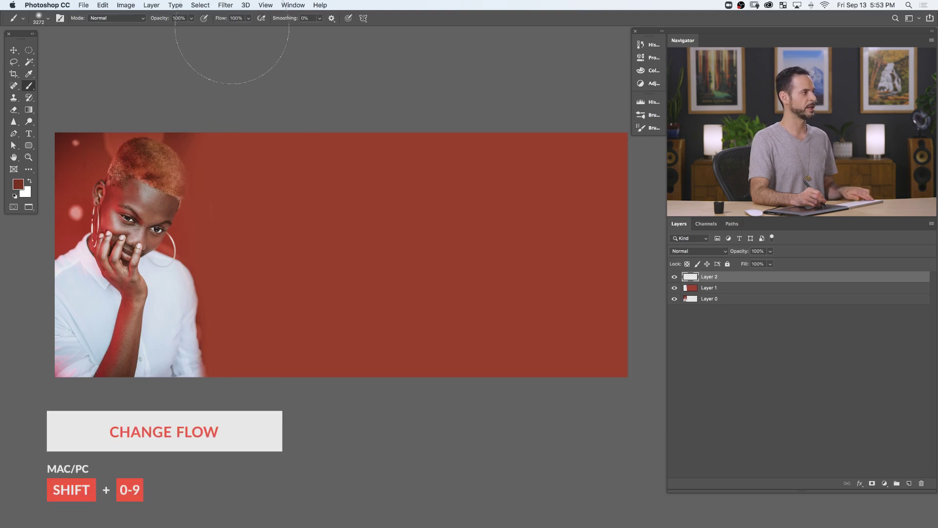
key(shift+2)
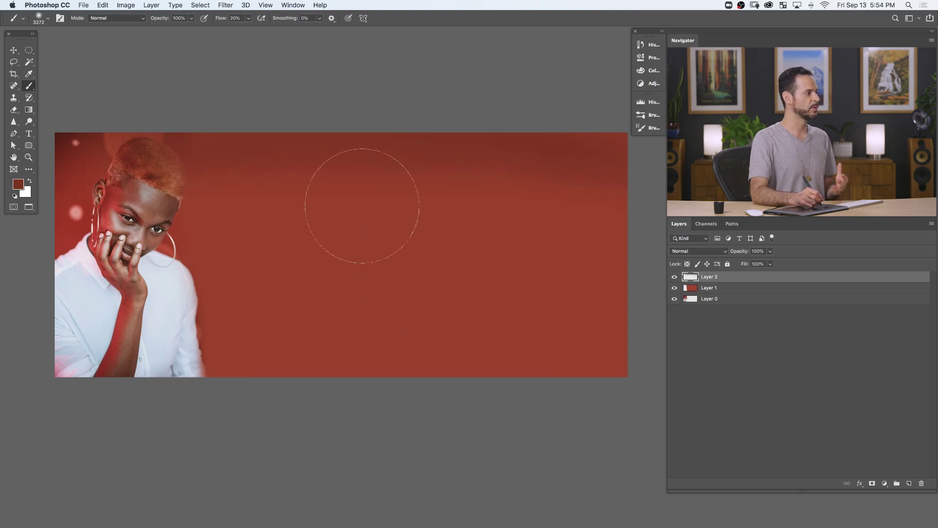
Enlarge the brush to about 4438 px and brush darker red softly across the background
drag(515, 228, 454, 228)
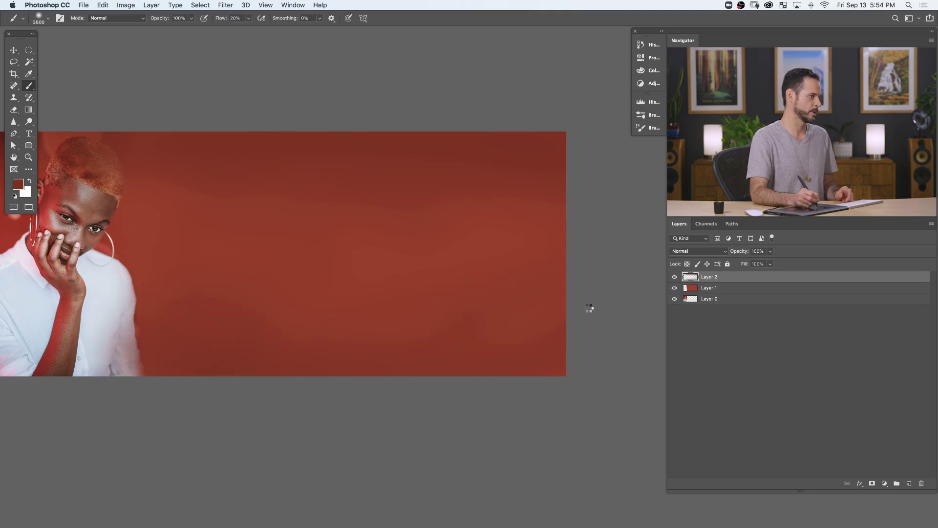
drag(272, 356, 428, 356)
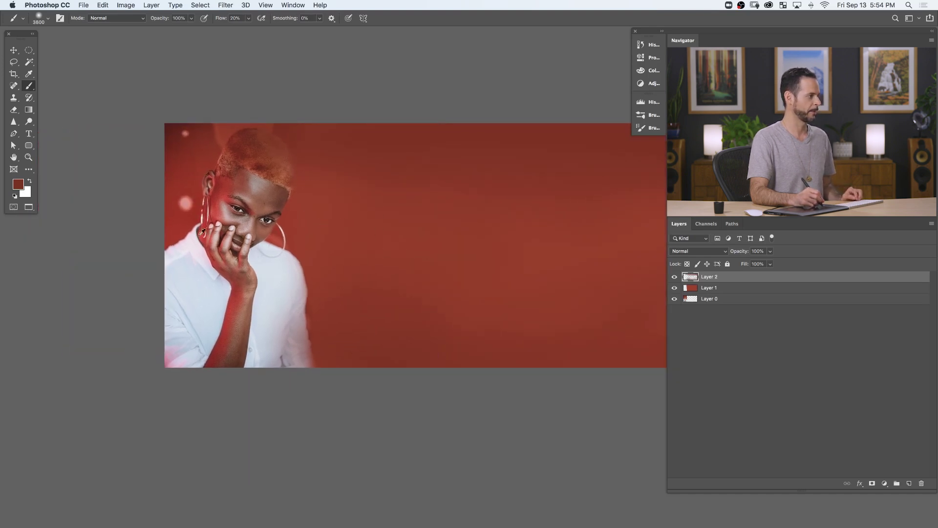
drag(478, 292, 337, 298)
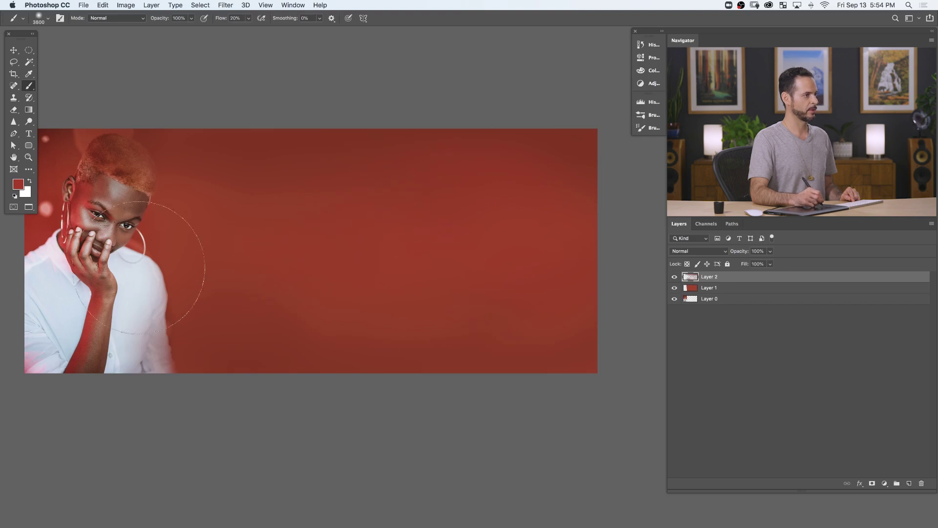
scroll(138, 268, left, 3)
mouse_move(123, 228)
mouse_down()
mouse_move(135, 228)
mouse_move(122, 228)
mouse_up()
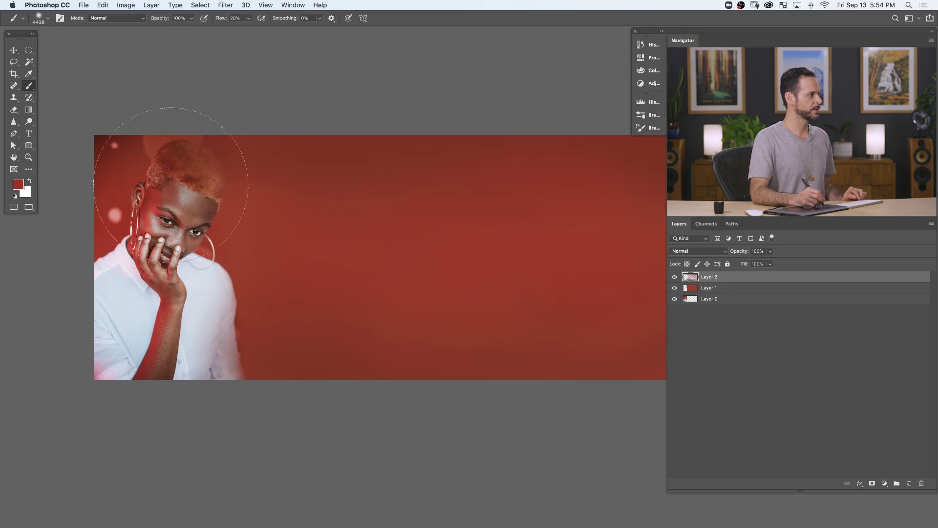
alt+click(105, 138)
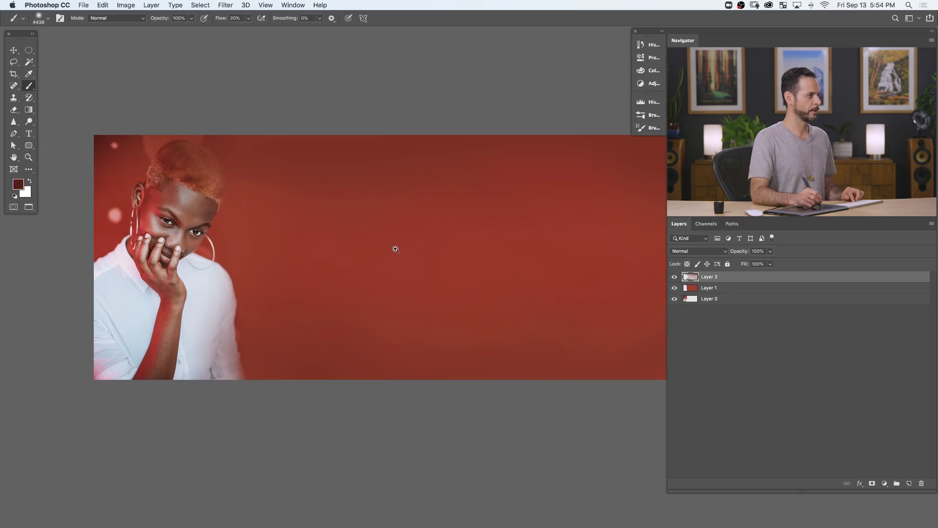
drag(394, 249, 381, 258)
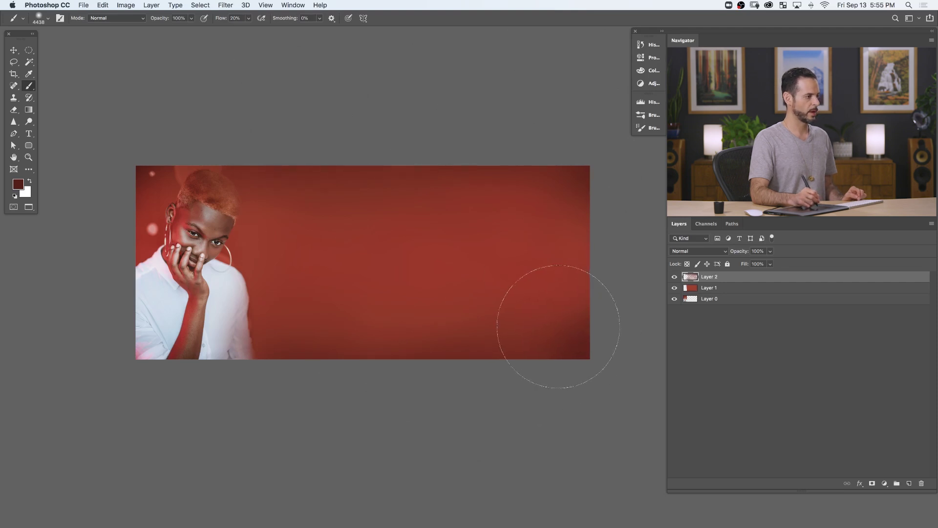
Sample a brighter red from the canvas for lighter tones
key(space)
drag(537, 319, 526, 315)
key(alt)
alt+click(531, 318)
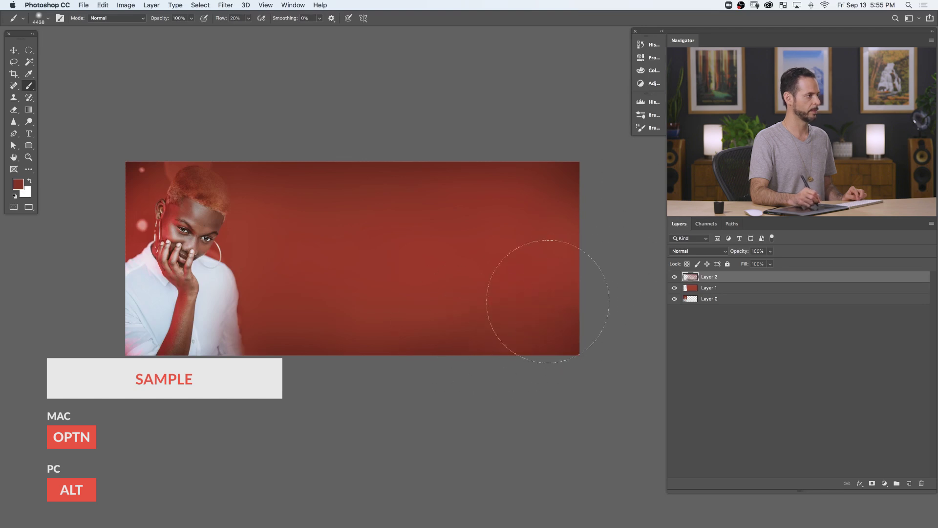
Toggle Layer 2's visibility repeatedly to compare the brushed texture against the flat red
click(676, 277)
click(676, 277)
drag(676, 277, 675, 287)
click(675, 288)
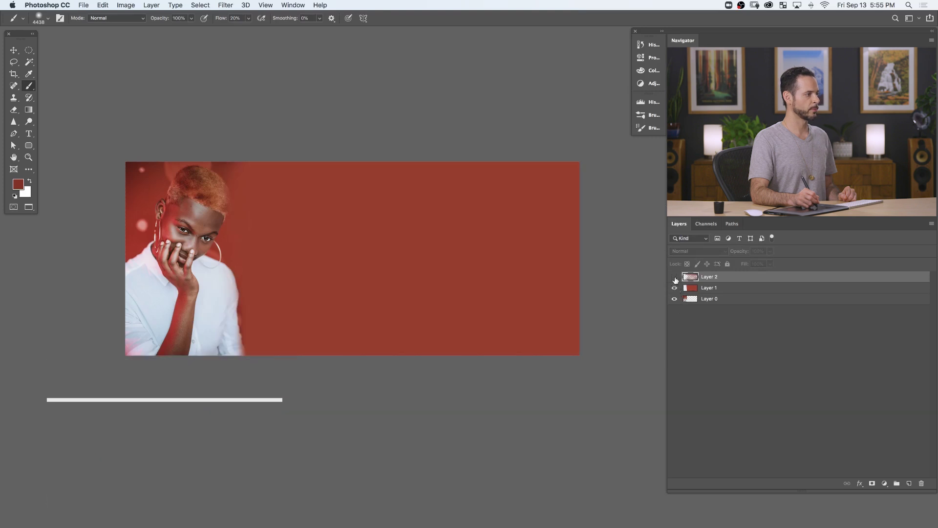
click(675, 282)
click(675, 282)
click(675, 282)
click(675, 282)
click(674, 283)
click(675, 283)
click(675, 283)
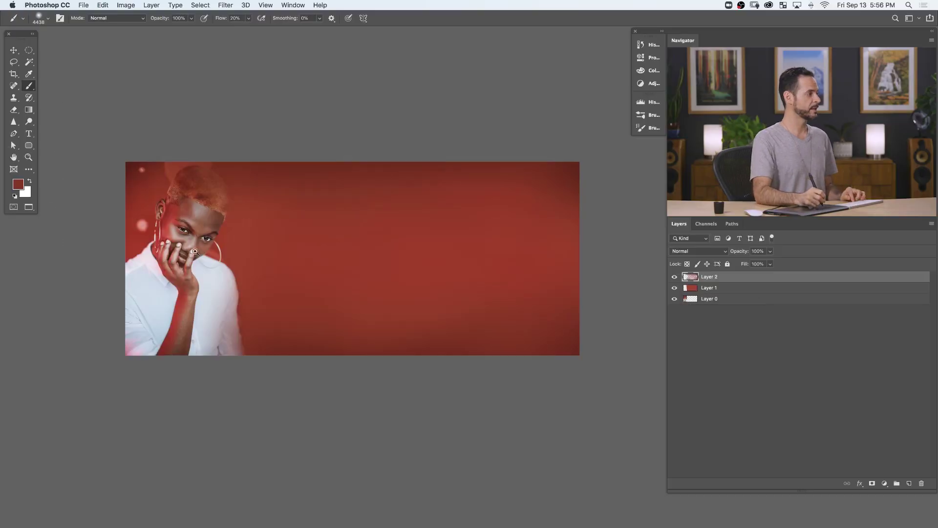
Zoom in on the face and back out, then choose the freehand Lasso tool
drag(161, 220, 249, 248)
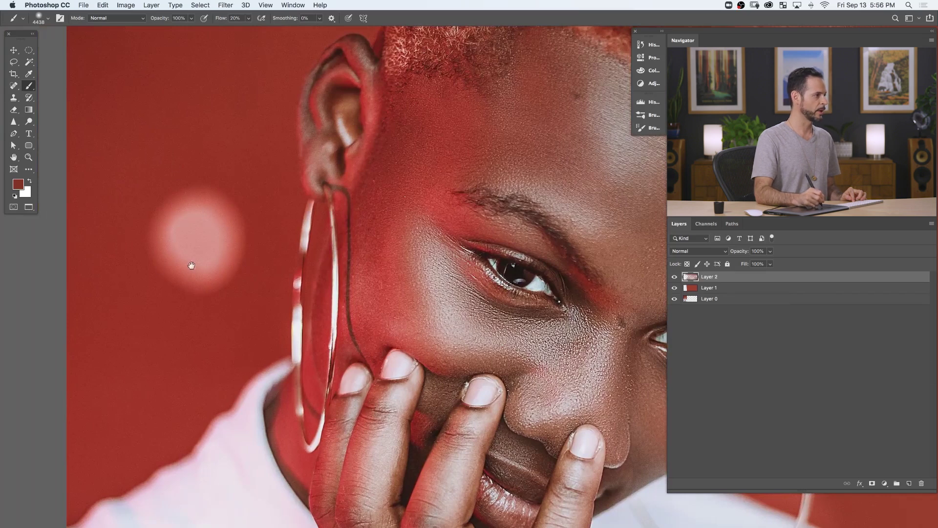
mouse_move(413, 266)
mouse_down()
mouse_move(286, 256)
mouse_move(318, 259)
mouse_up()
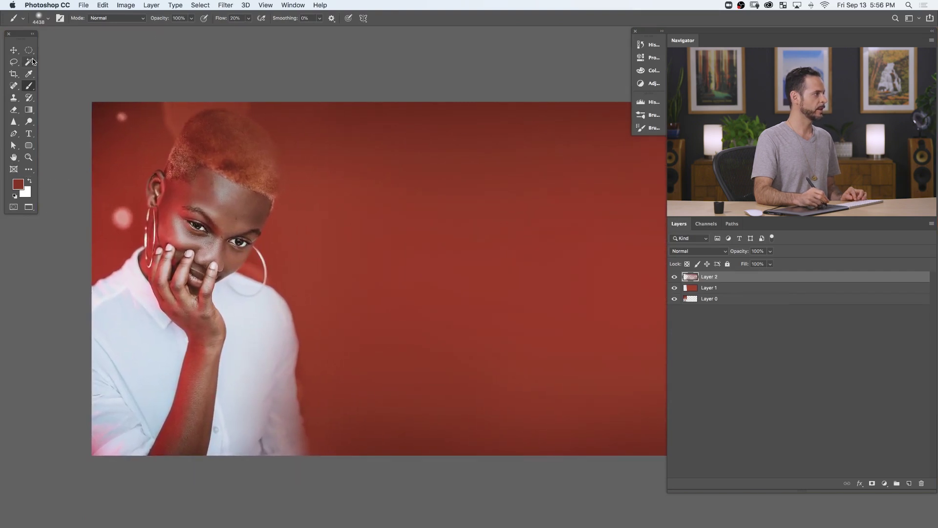
click(14, 62)
click(49, 61)
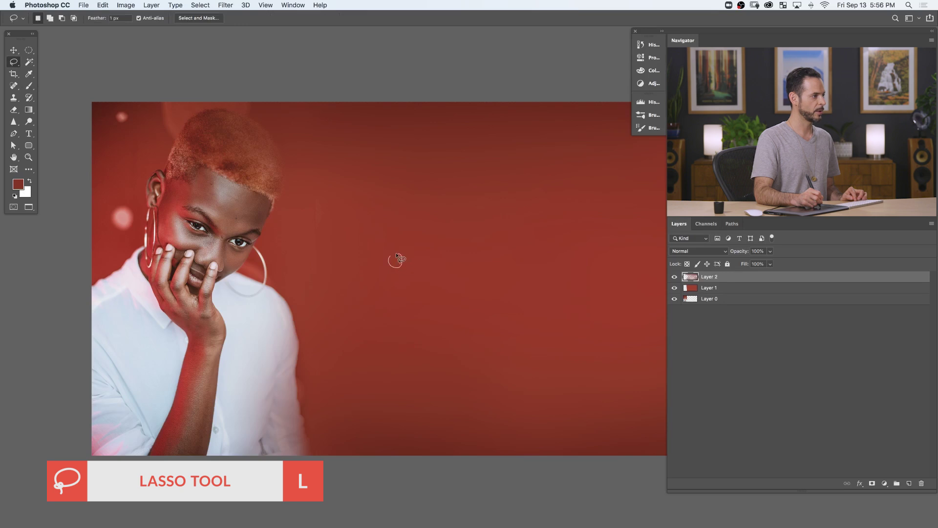
Lasso a first batch of small round spots across the red background
drag(501, 299, 429, 252)
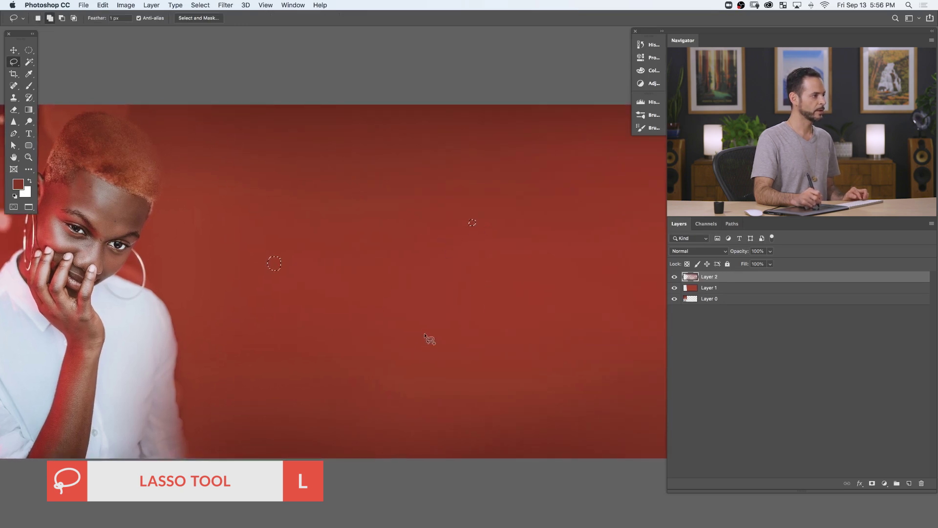
drag(300, 368, 313, 373)
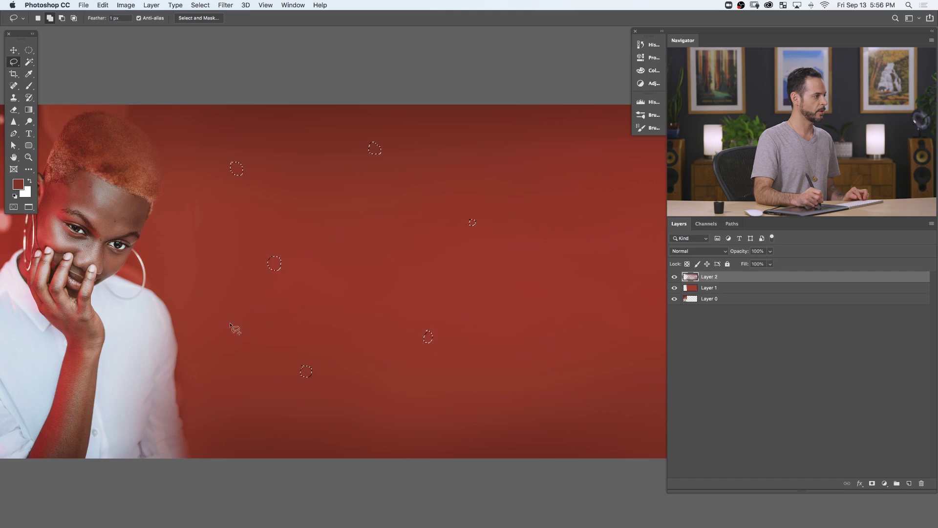
drag(238, 346, 233, 344)
scroll(397, 352, right, 5)
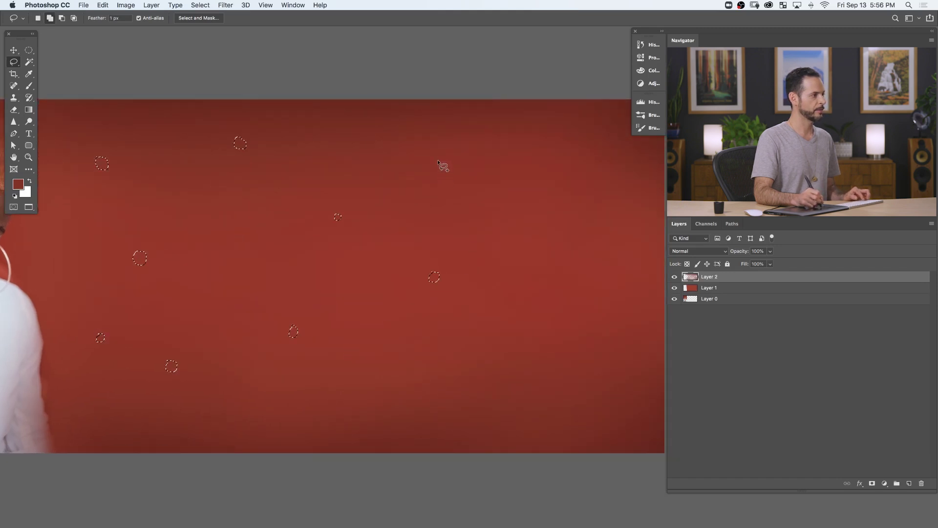
mouse_move(526, 151)
mouse_down()
mouse_move(437, 273)
mouse_move(477, 154)
mouse_up()
scroll(557, 247, right, 5)
drag(408, 264, 361, 238)
drag(477, 344, 480, 334)
drag(489, 231, 485, 232)
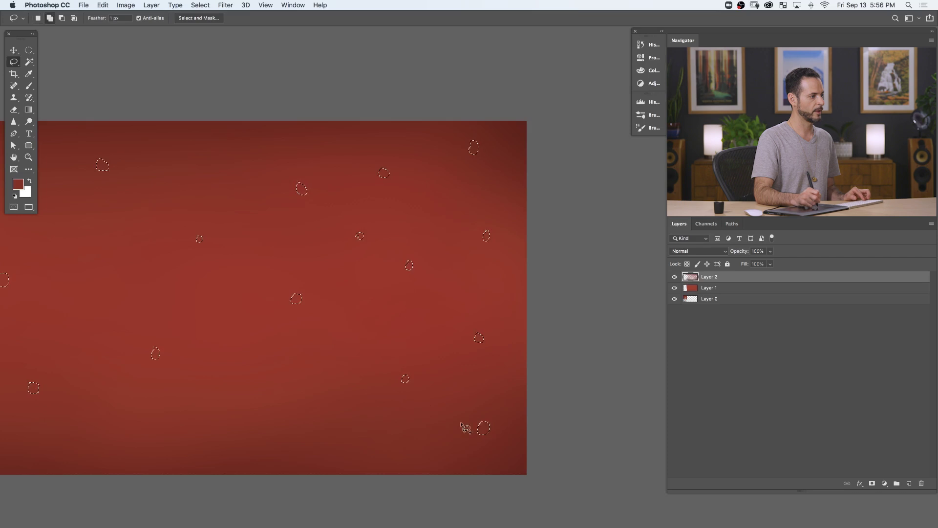
Add more small spot selections near the bottom, middle and top of the background
key(super+d)
drag(330, 426, 414, 410)
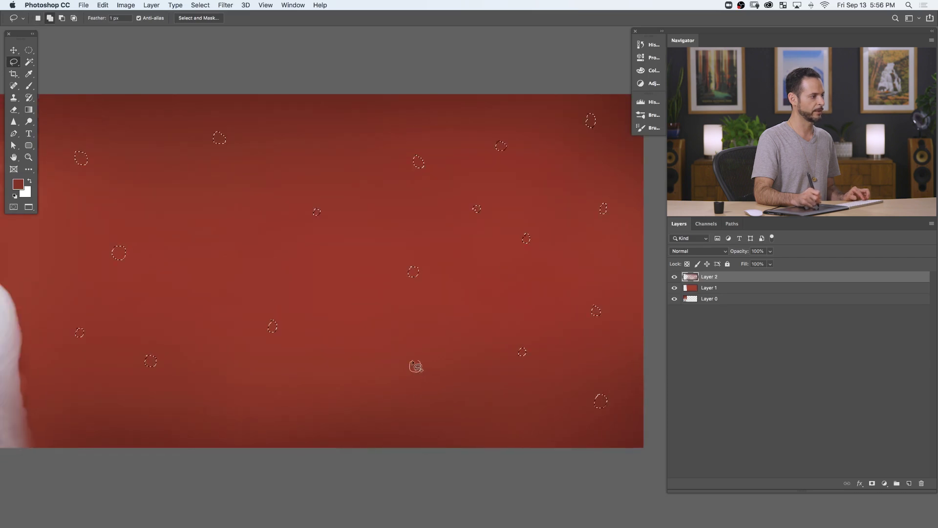
drag(415, 366, 414, 364)
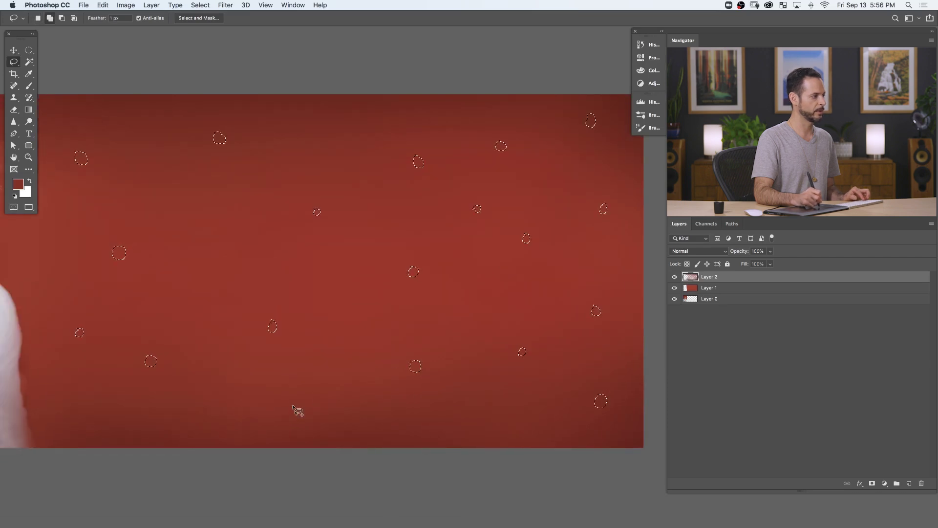
drag(293, 406, 294, 407)
drag(121, 413, 124, 412)
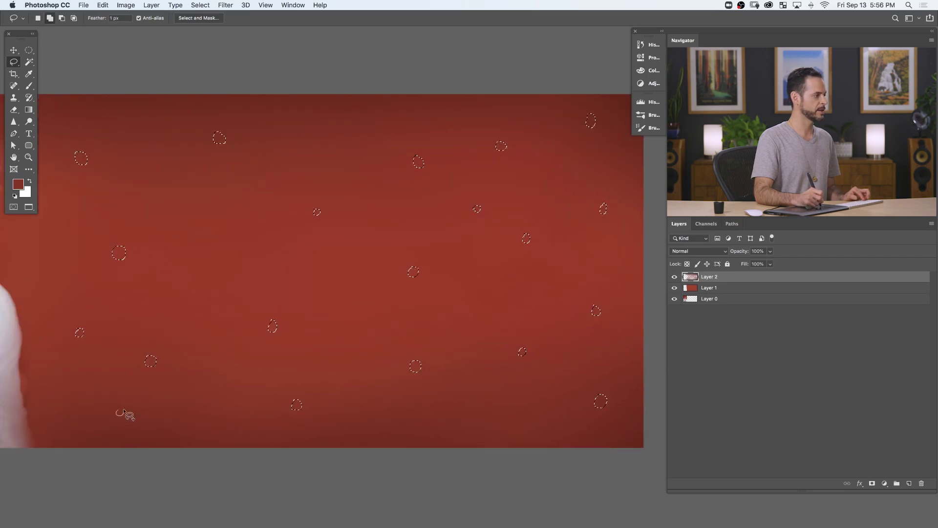
drag(212, 201, 213, 200)
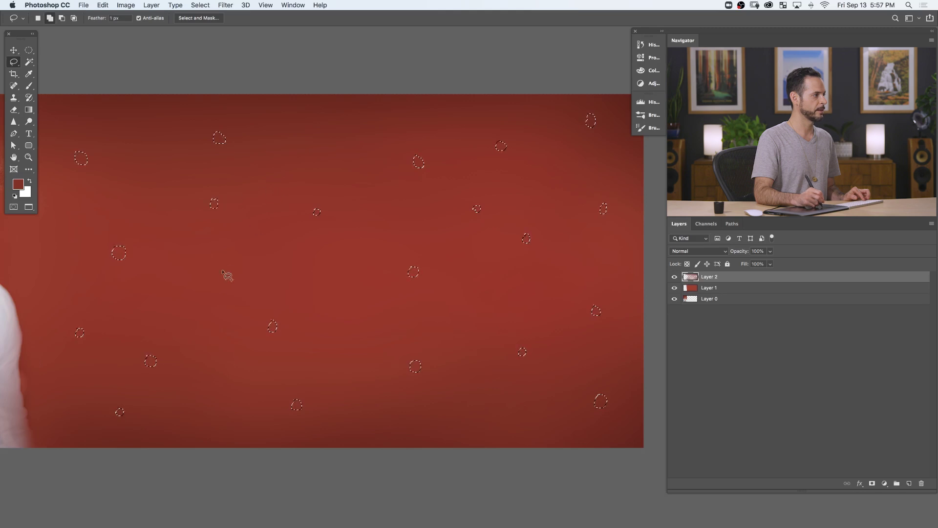
drag(194, 270, 195, 270)
drag(330, 104, 332, 105)
scroll(409, 268, down, 2)
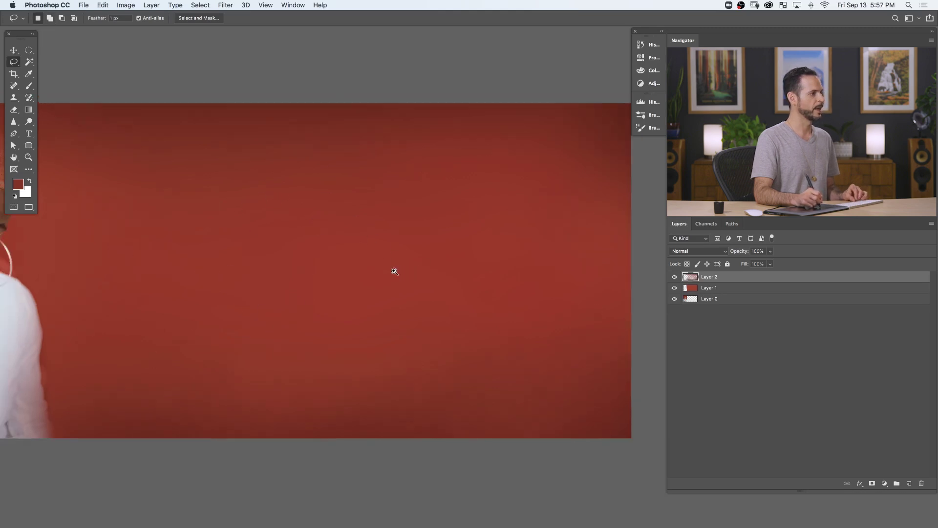
mouse_move(350, 316)
mouse_down()
mouse_move(424, 340)
mouse_move(396, 322)
mouse_up()
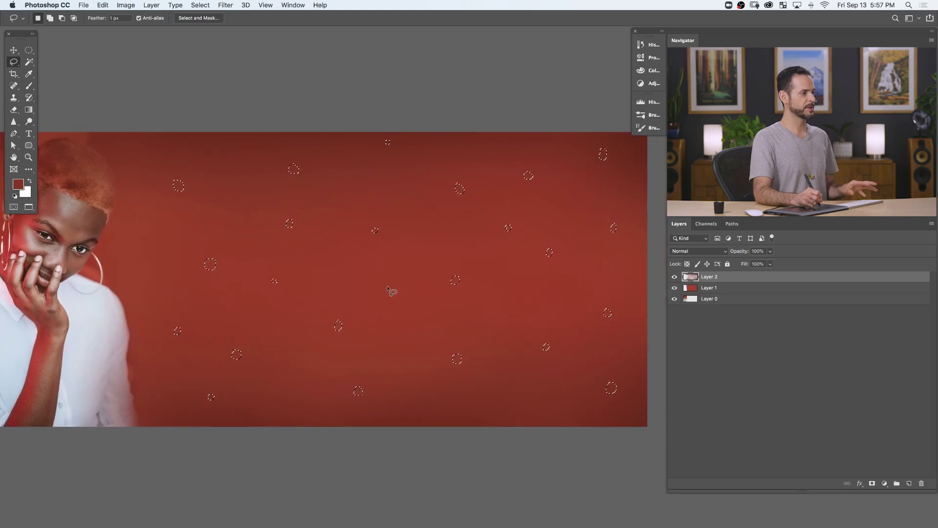
Add Layer 3, shrink the brush to about 1199 px, and sample pale pink from a bokeh dot
click(908, 484)
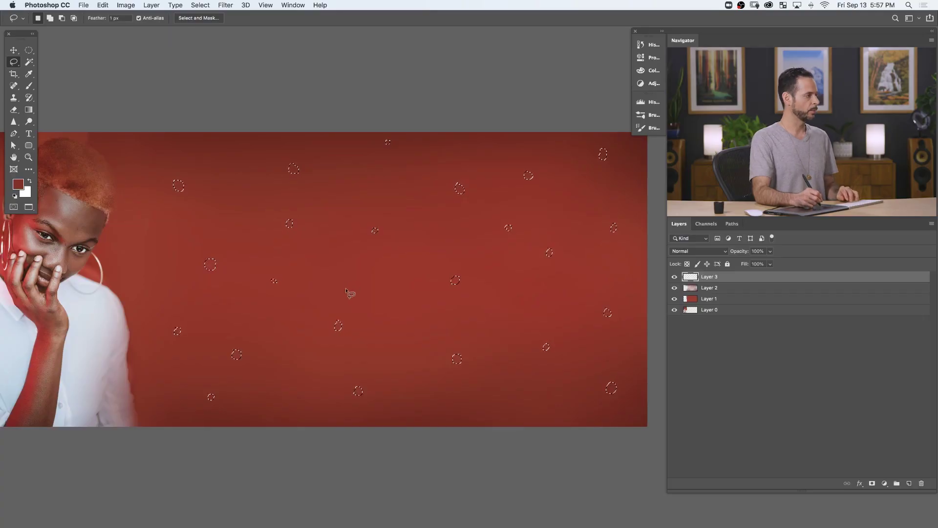
key(b)
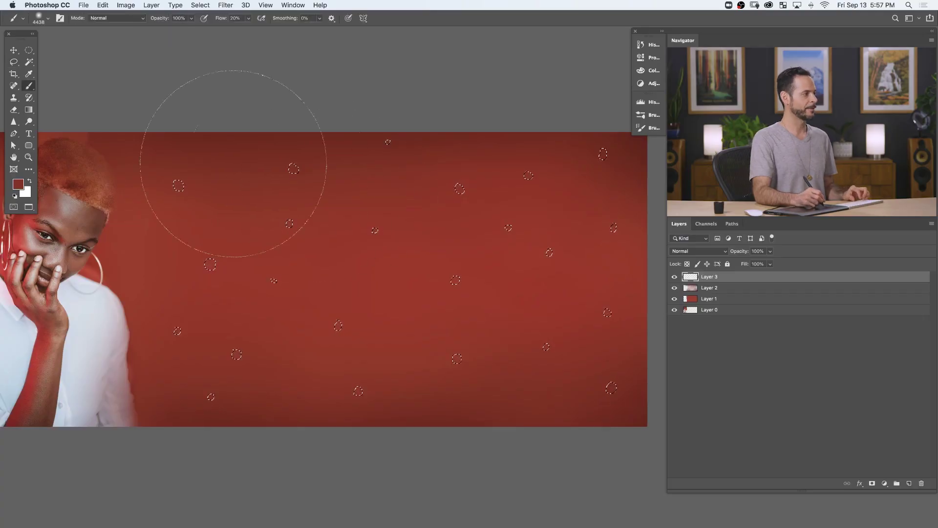
mouse_move(481, 248)
mouse_down()
mouse_move(400, 246)
mouse_move(450, 247)
mouse_up()
scroll(256, 215, left, 8)
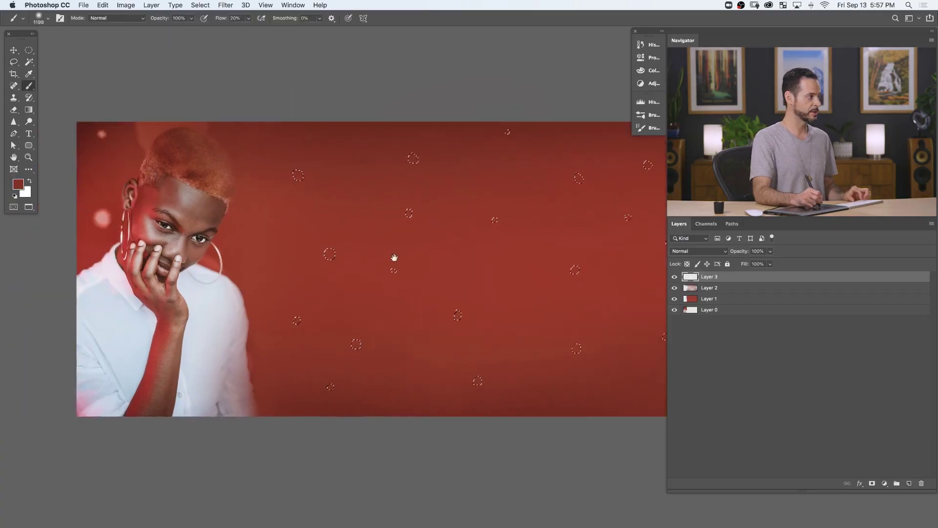
alt+click(227, 201)
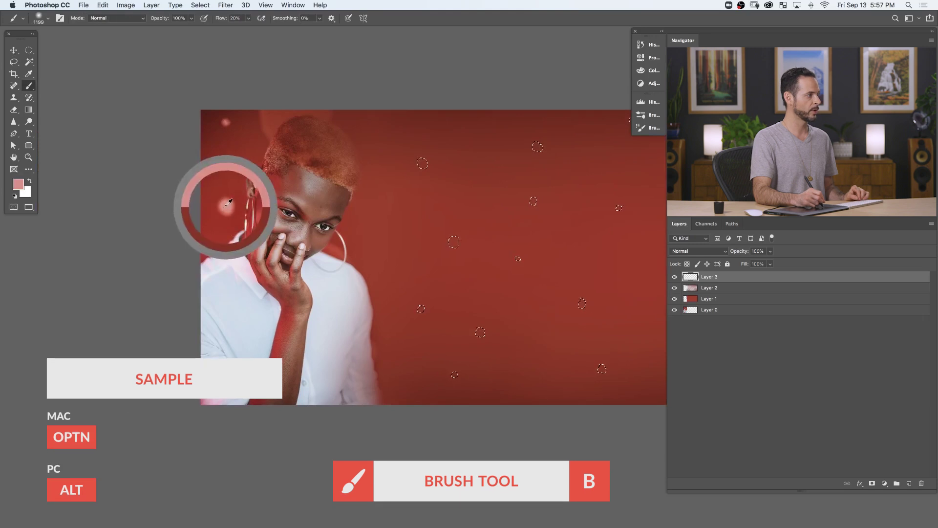
alt+click(228, 202)
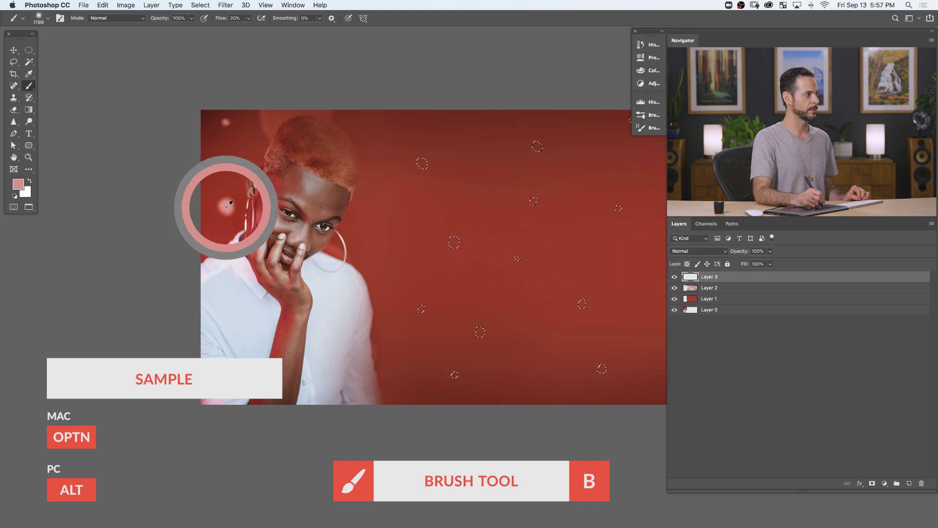
drag(467, 270, 258, 273)
Fill the spot selections with the pink foreground colour using Edit > Fill
click(96, 6)
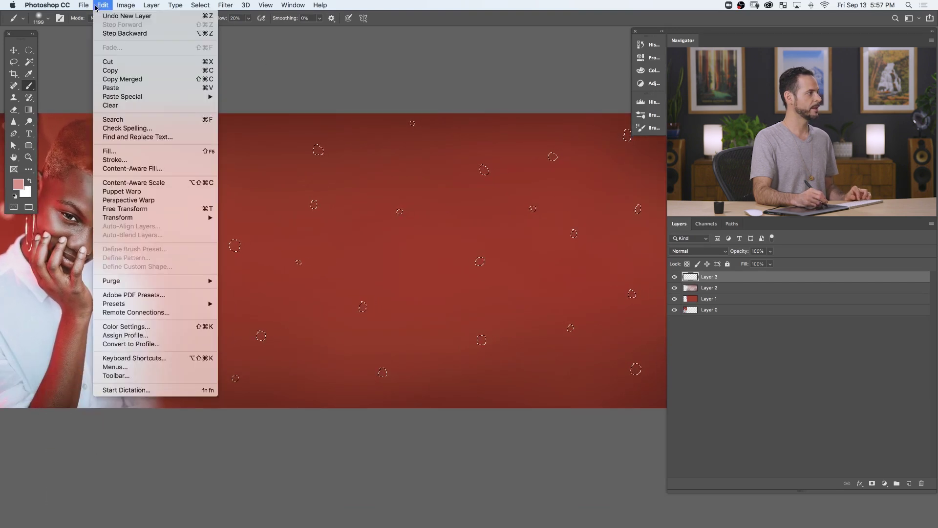
click(200, 152)
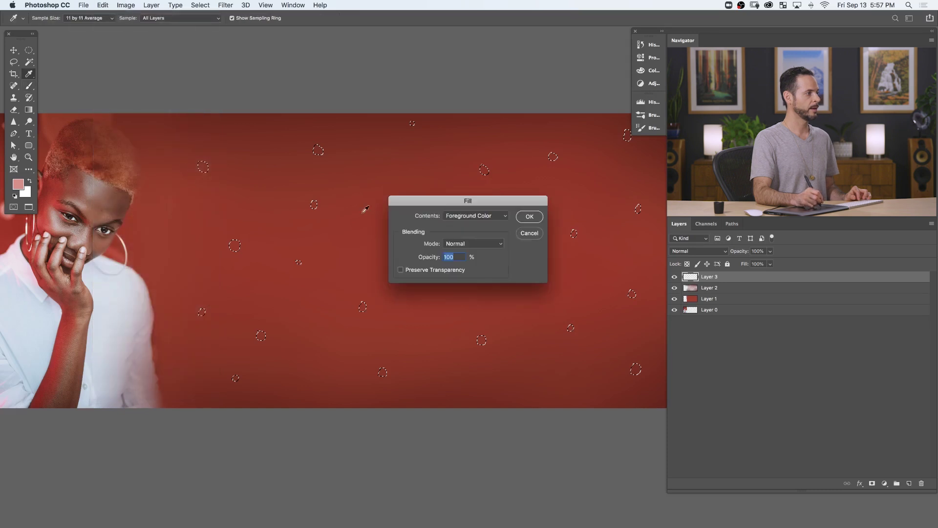
click(474, 216)
click(463, 217)
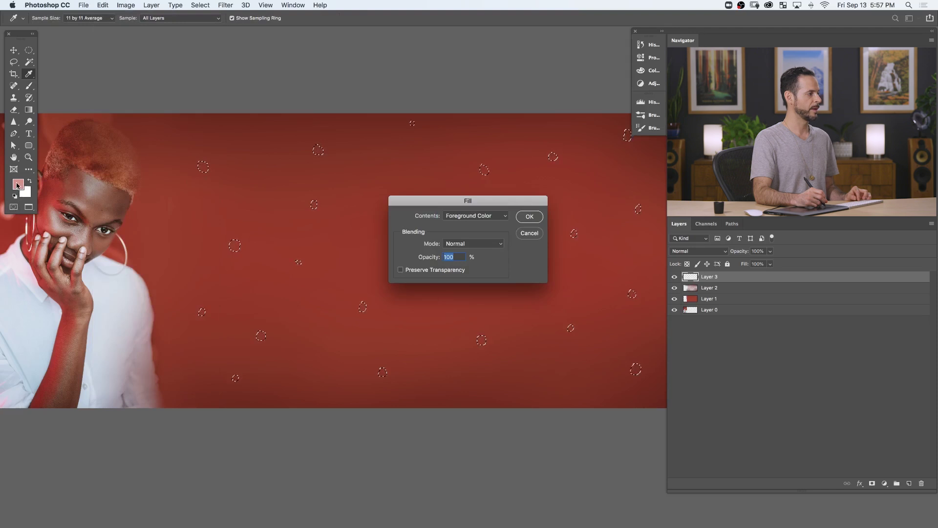
click(530, 217)
key(b)
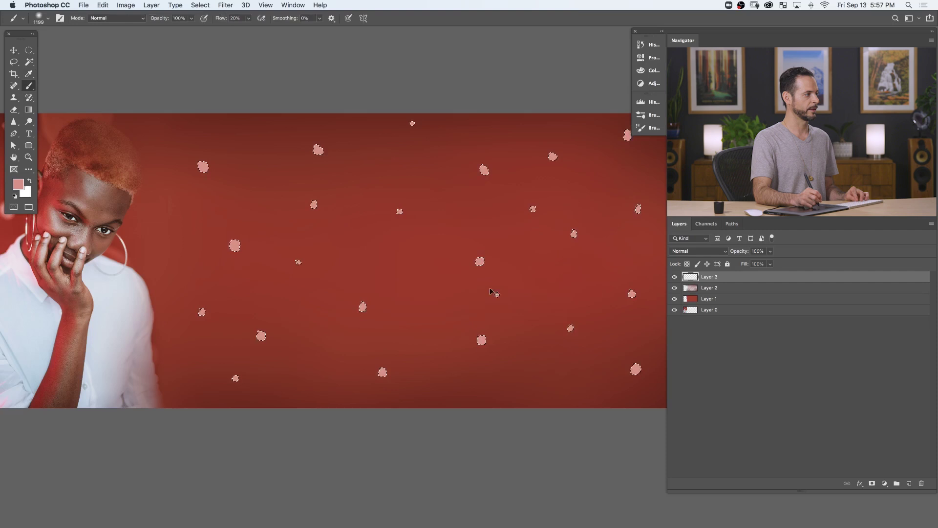
Deselect the spots with Cmd+D, check the pink dots up close, and convert Layer 3 to a smart object
key(super+d)
drag(532, 312, 580, 328)
drag(276, 281, 308, 268)
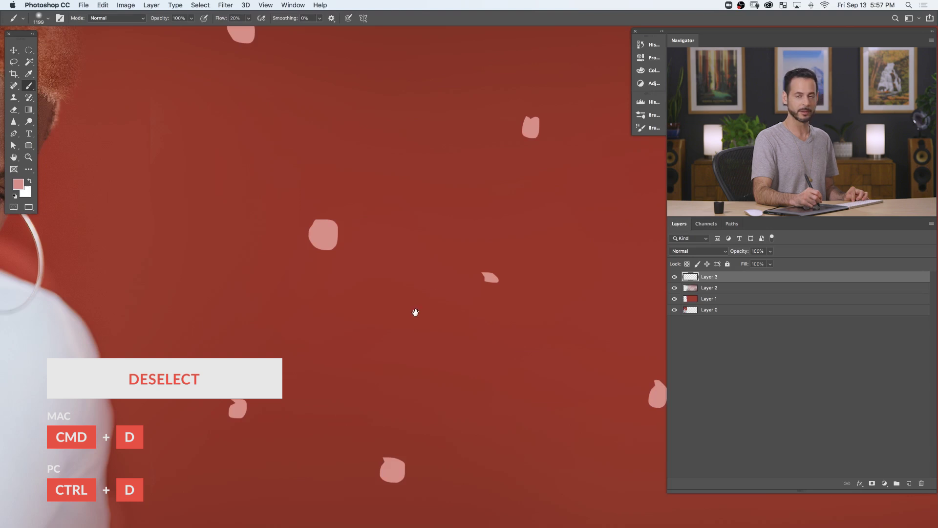
drag(423, 305, 340, 313)
drag(398, 306, 366, 318)
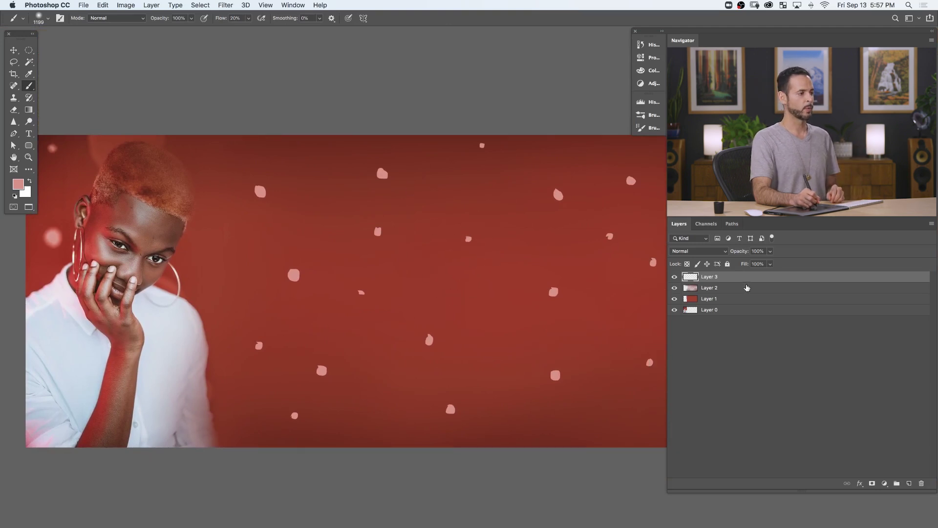
right_click(746, 278)
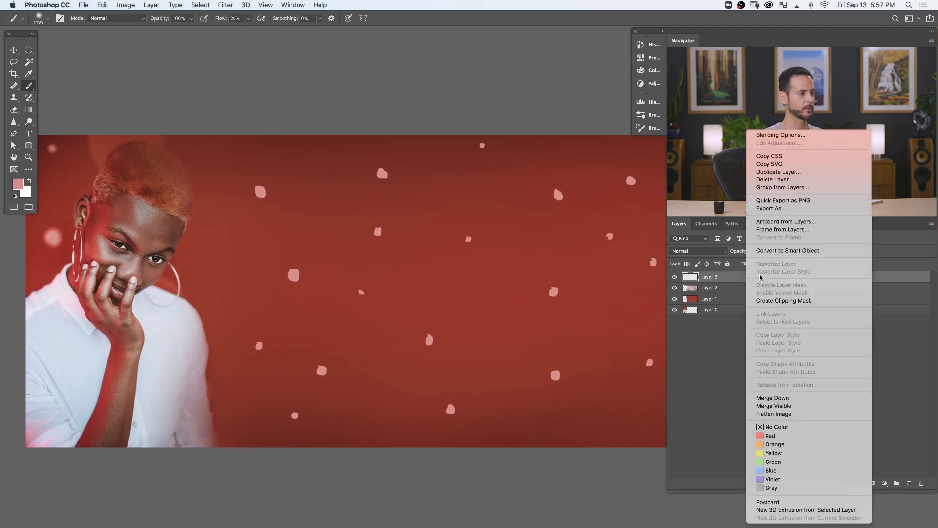
click(777, 252)
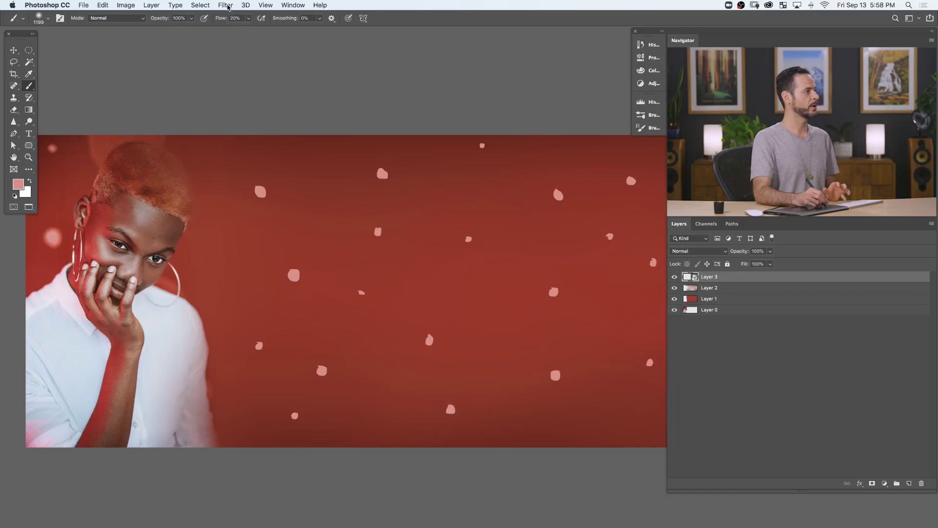
Apply a Box Blur filter to Layer 3 to soften the pink dots
click(226, 5)
mouse_move(229, 115)
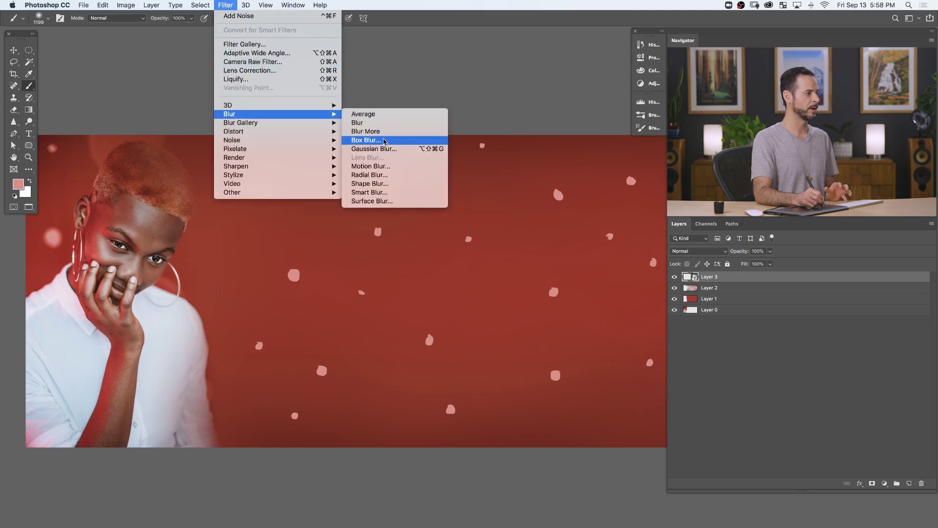
click(383, 141)
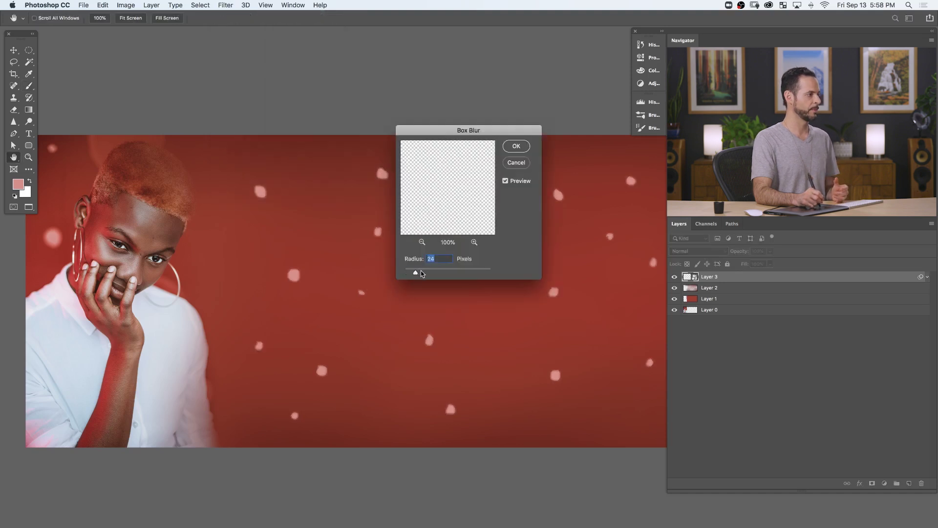
drag(423, 272, 431, 273)
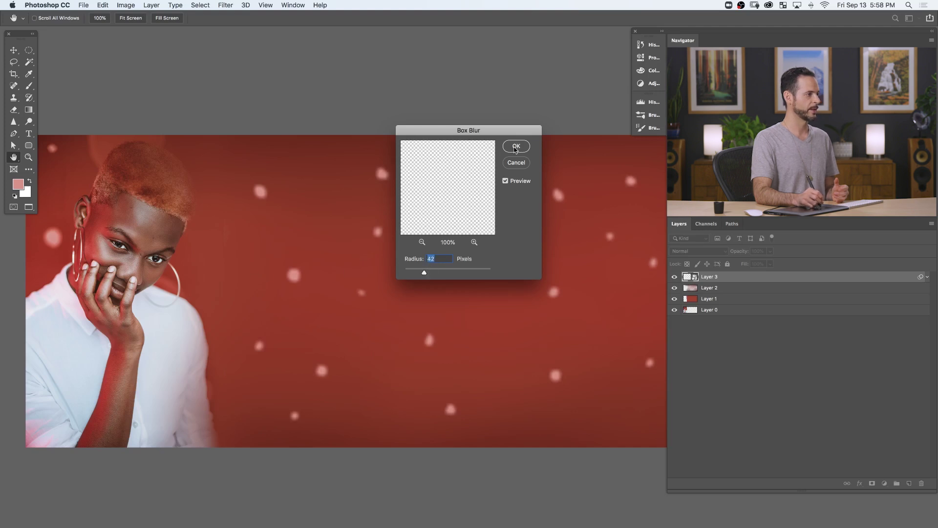
click(516, 147)
Inspect the blurred dots, then re-edit the Box Blur smart filter to a 43 px radius
key(b)
scroll(234, 284, up, 3)
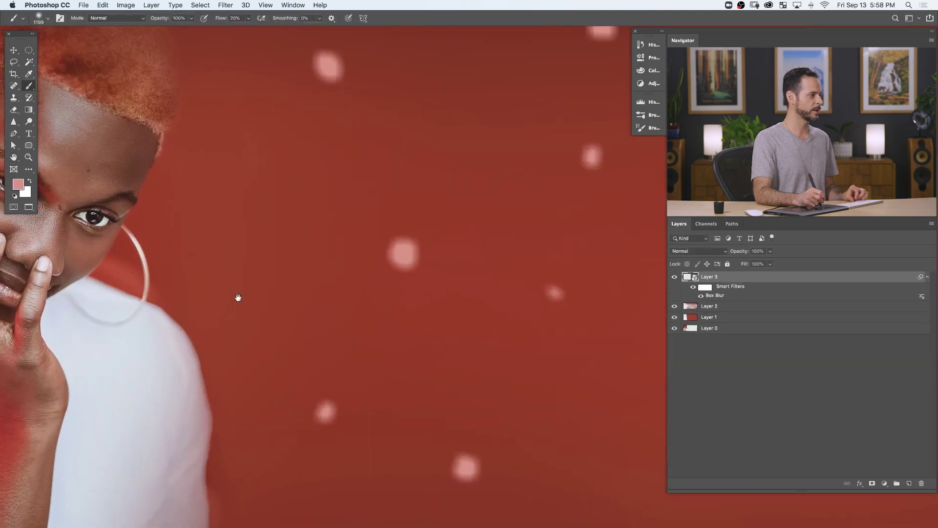
drag(238, 297, 479, 318)
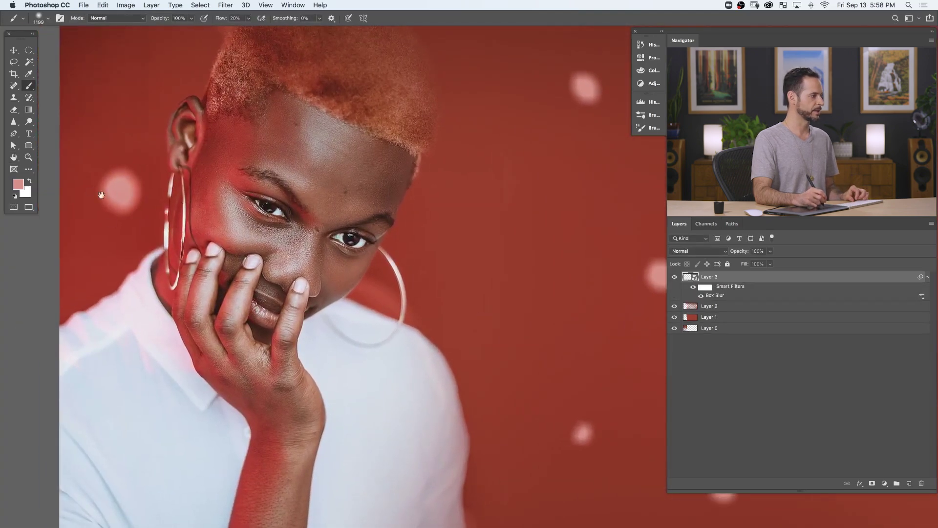
drag(500, 281, 468, 302)
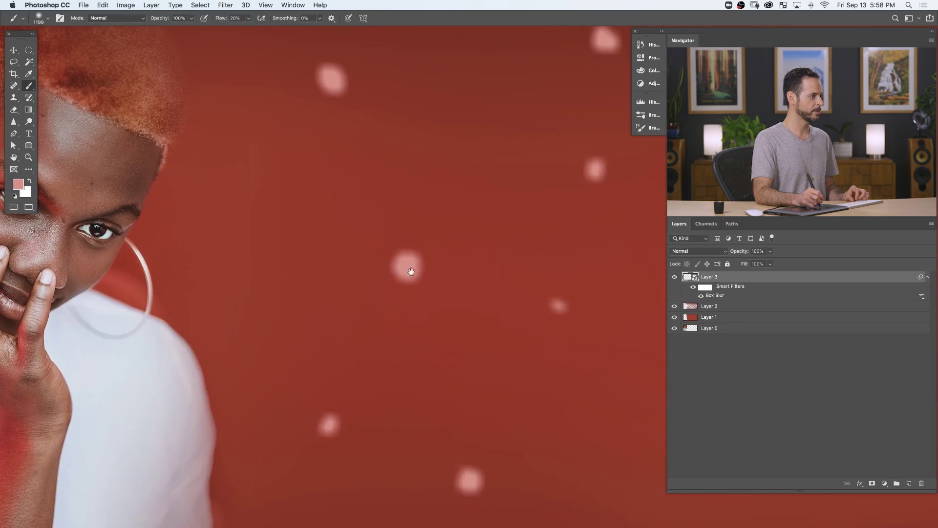
drag(403, 266, 607, 270)
drag(417, 263, 582, 280)
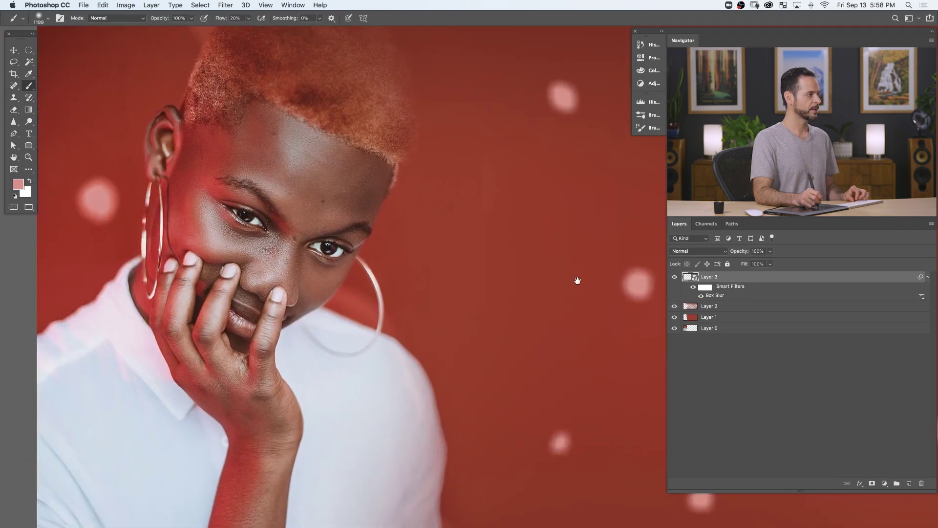
double_click(718, 295)
mouse_move(433, 273)
mouse_down()
mouse_move(449, 271)
mouse_move(418, 272)
mouse_up()
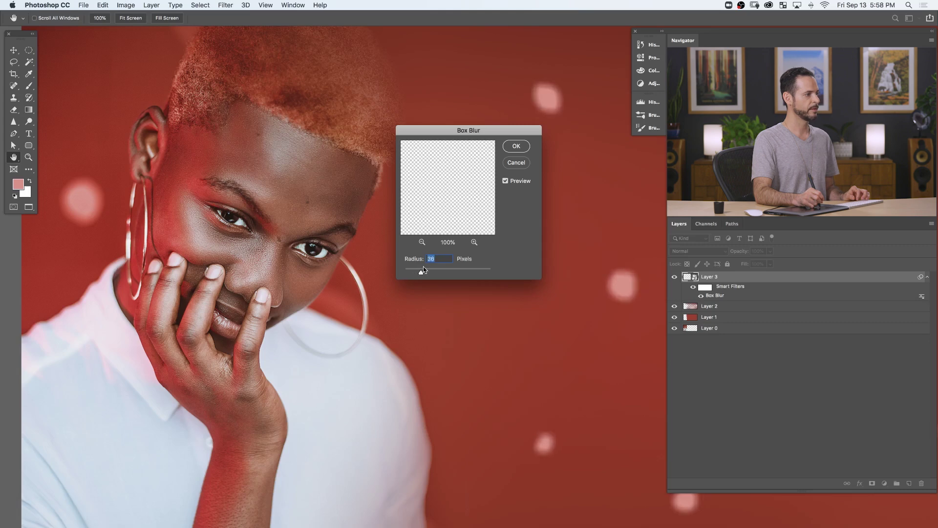
drag(425, 268, 427, 269)
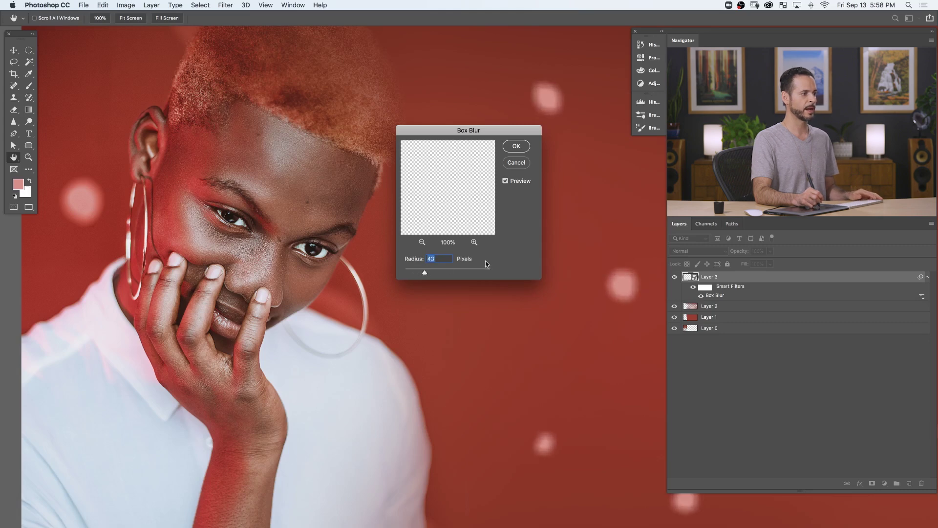
key(Return)
Compare the photo alone by hiding layers, then add a new empty Layer 4 on top
key(b)
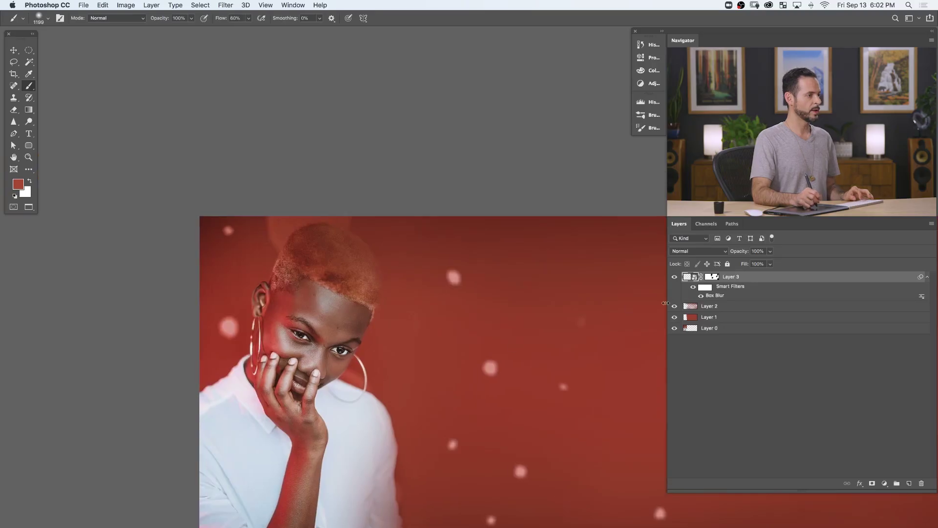
click(674, 317)
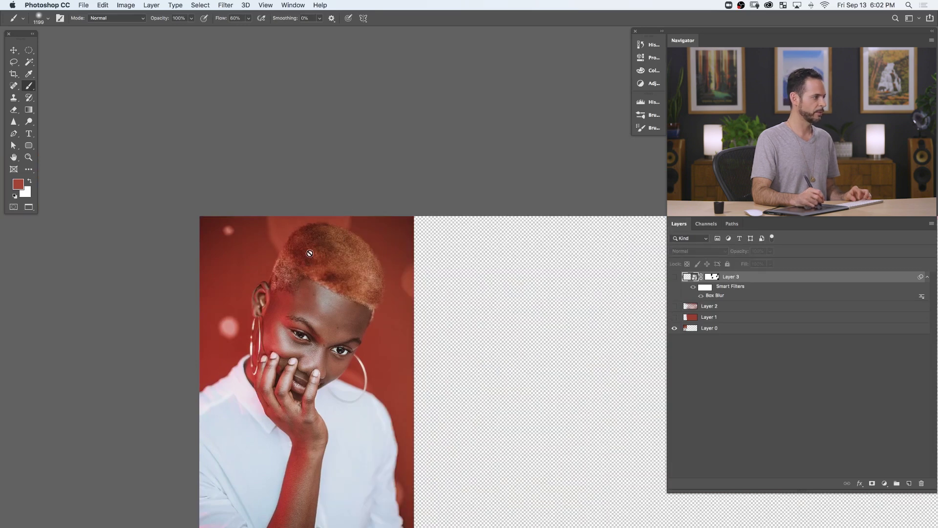
drag(439, 368, 347, 328)
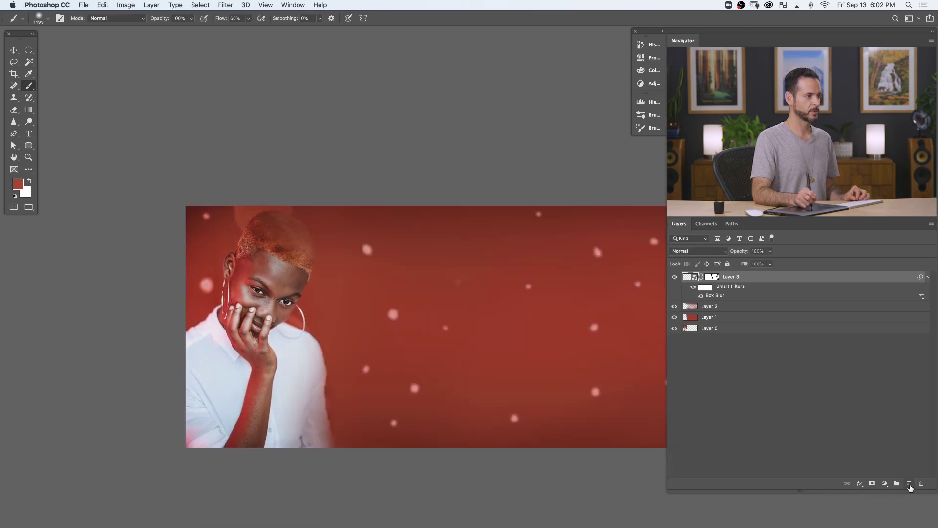
click(909, 484)
drag(556, 388, 494, 385)
Draw eight circular marquee selections of varying sizes across the red background, including large corner circles
key(m)
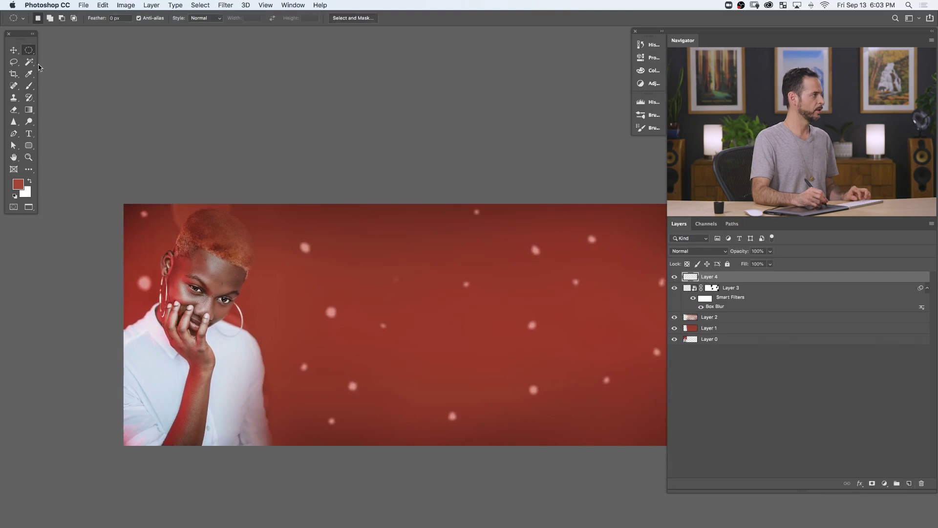
drag(323, 200, 370, 248)
drag(414, 347, 440, 380)
drag(466, 252, 495, 279)
drag(602, 188, 653, 255)
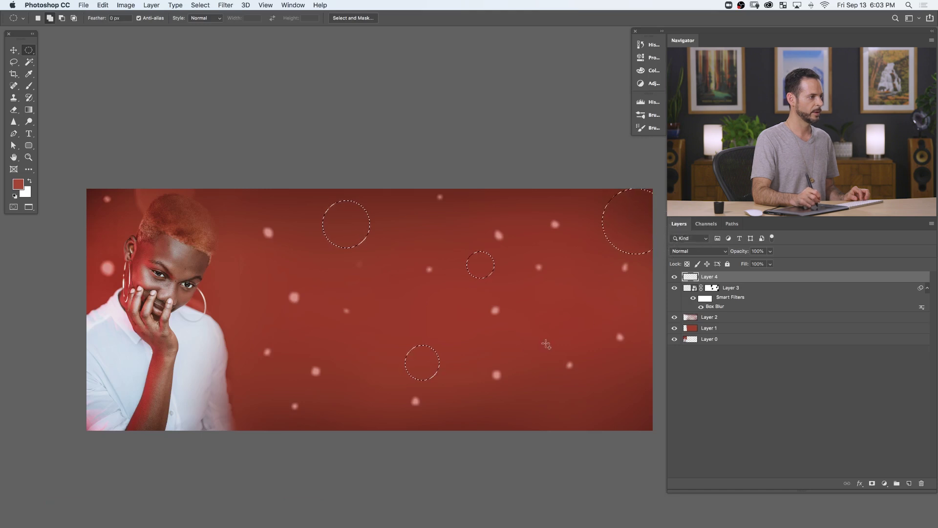
drag(598, 376, 638, 420)
drag(538, 326, 560, 349)
drag(327, 400, 379, 452)
drag(240, 269, 272, 306)
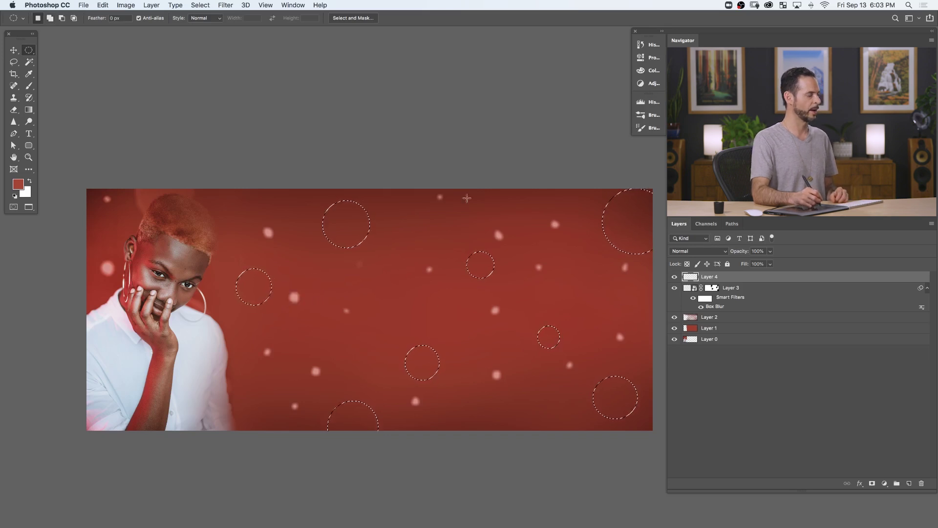
Set a red brush colour sampled from the model's hair and hide the selection outlines
key(b)
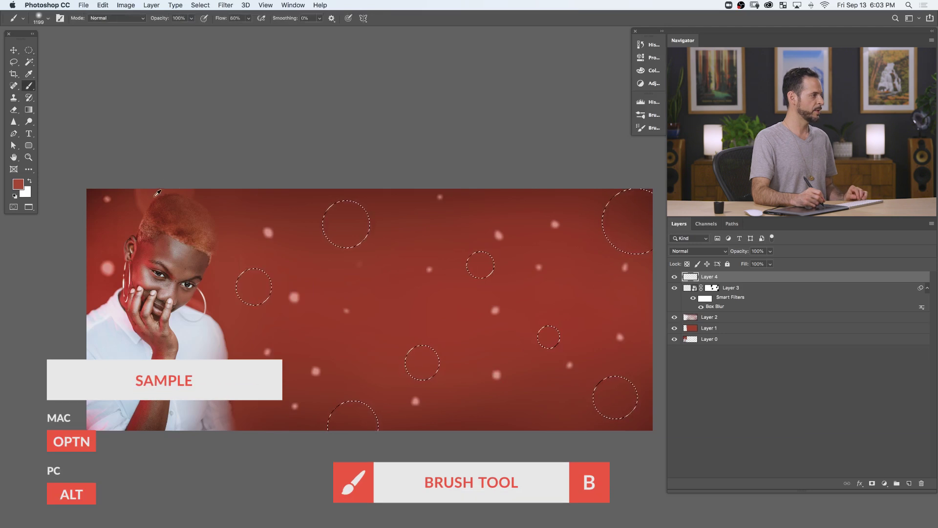
alt+click(145, 197)
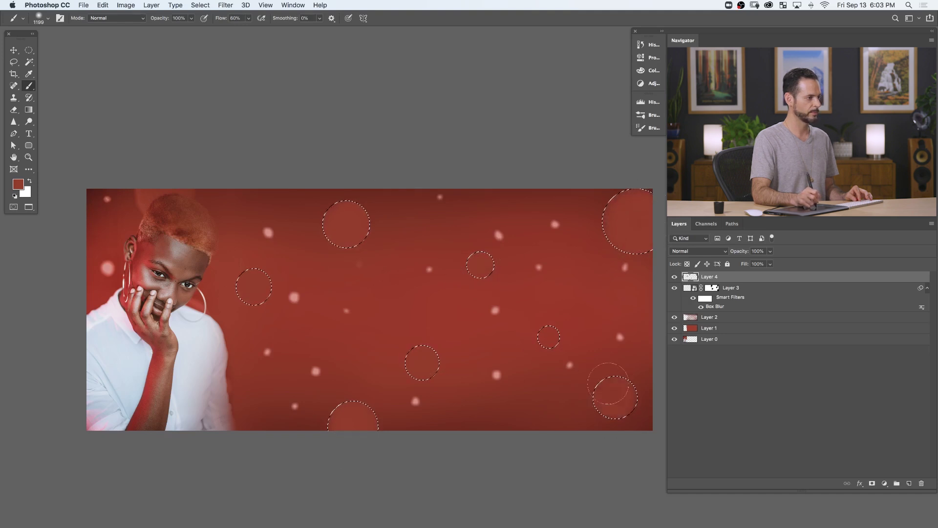
key(super+h)
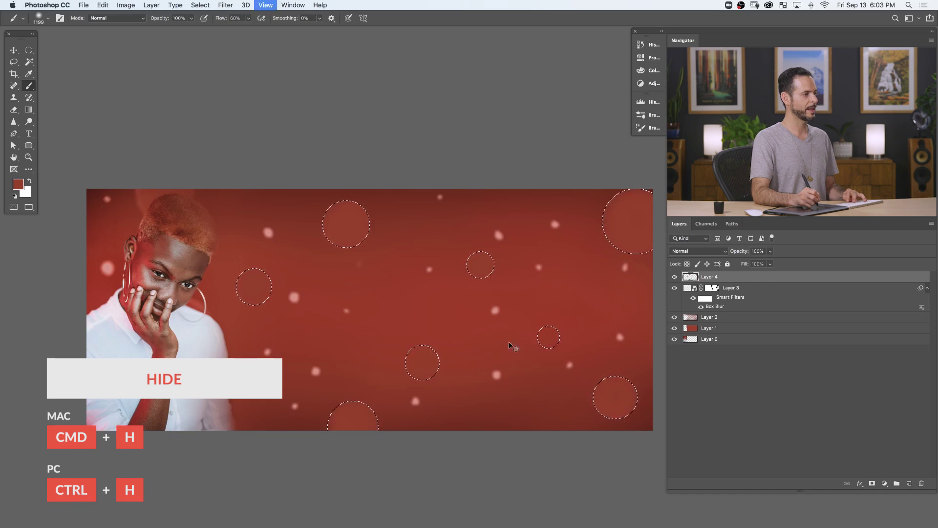
drag(461, 353, 428, 350)
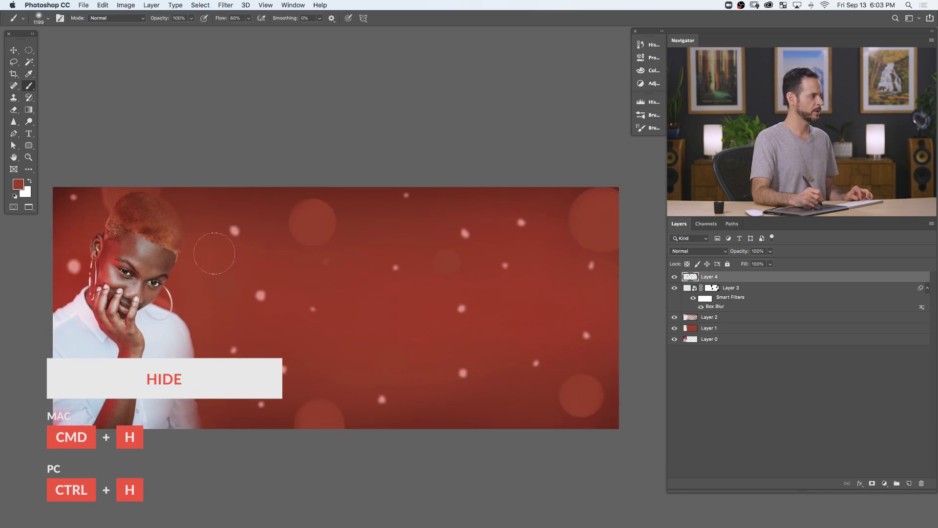
click(18, 188)
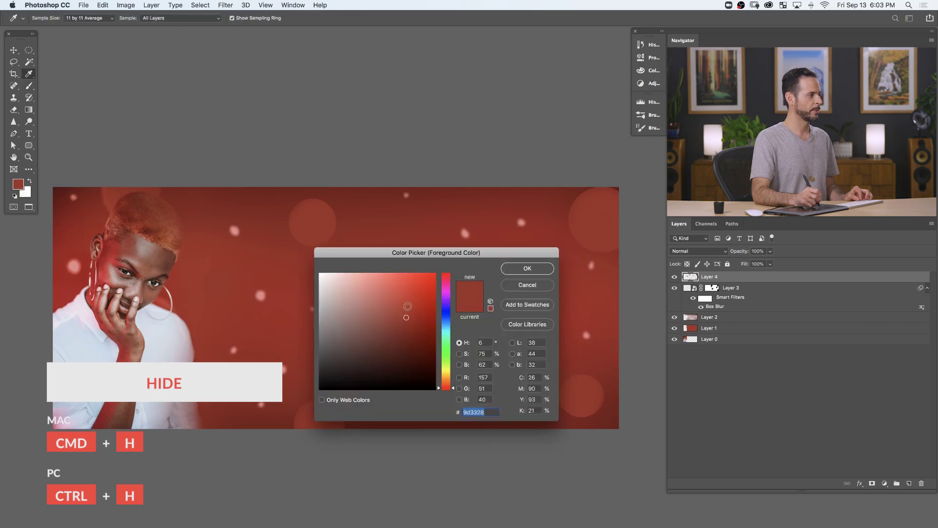
click(519, 271)
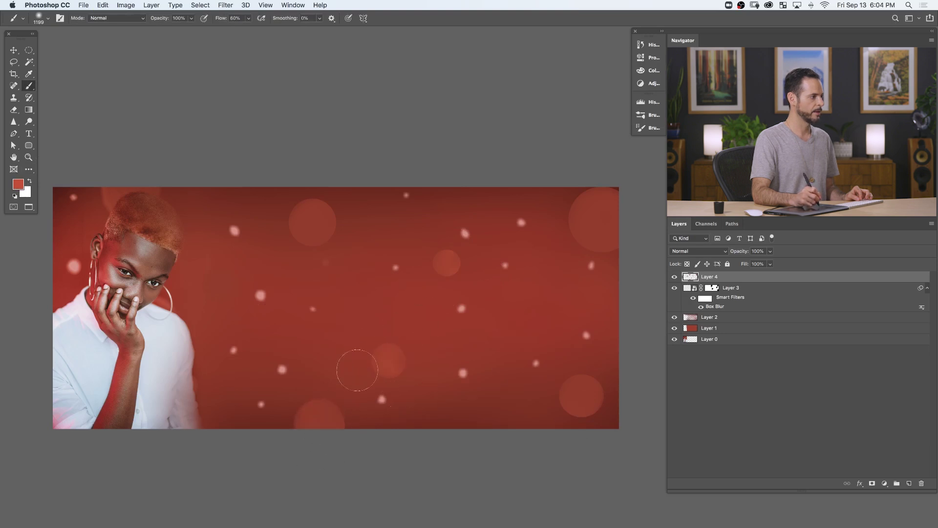
Enlarge the soft brush, paint the big red circles, and toggle Layer 4 to compare
mouse_move(295, 256)
mouse_down()
mouse_move(308, 255)
mouse_move(302, 239)
mouse_up()
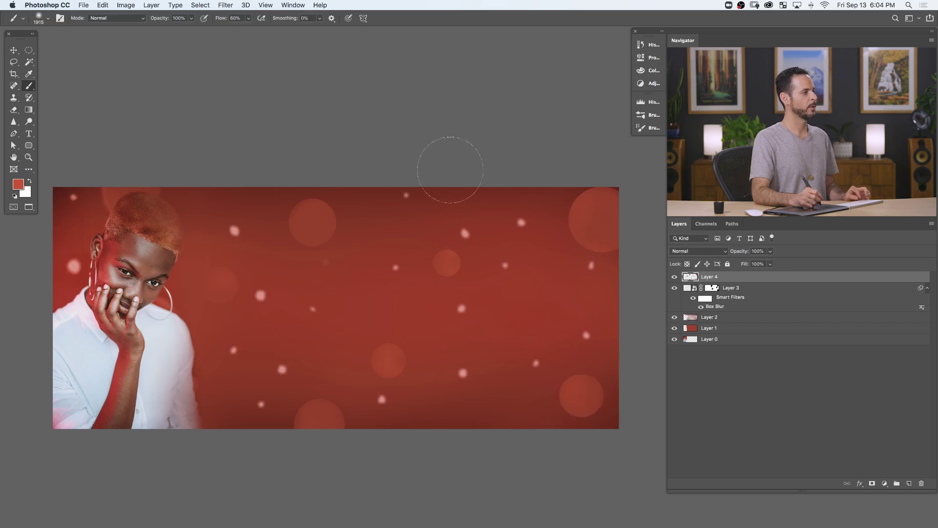
click(674, 277)
click(674, 277)
click(674, 277)
click(674, 277)
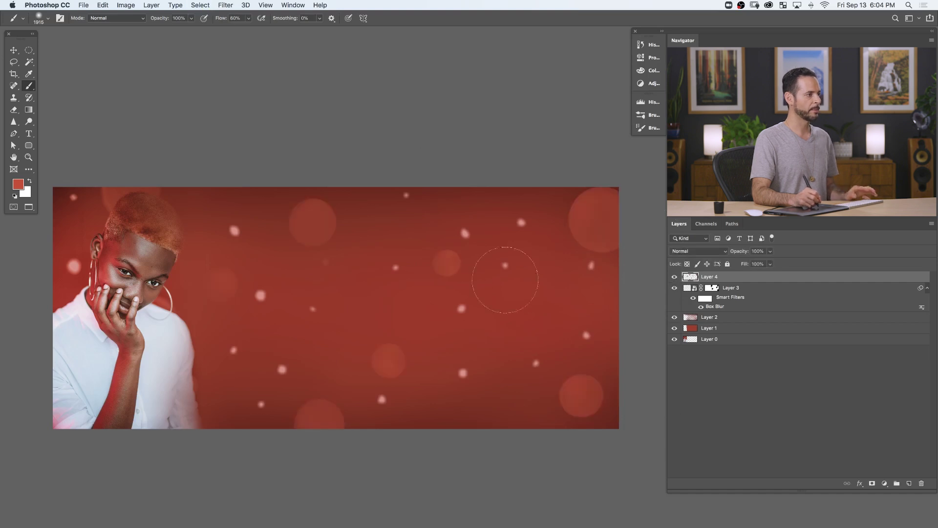
right_click(744, 279)
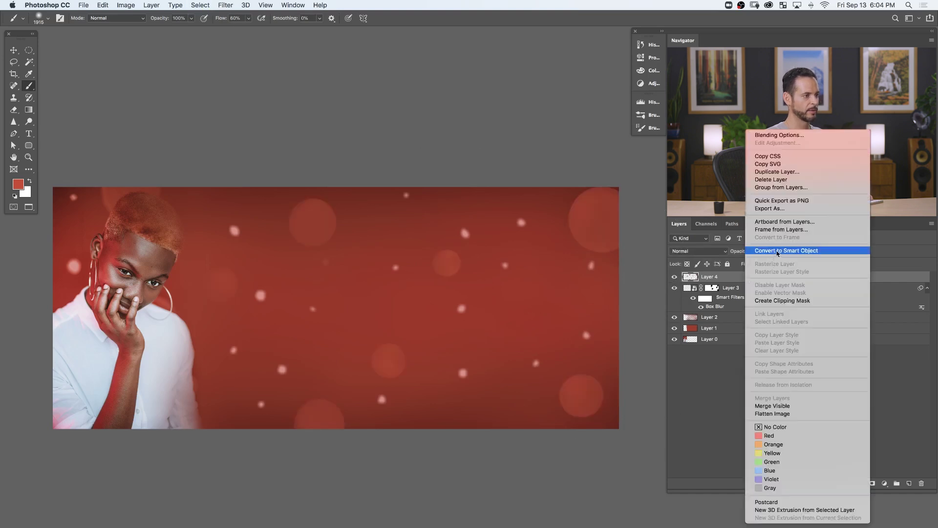
Convert Layer 4 to a smart object and blur its circles with a 50 px Box Blur
click(778, 252)
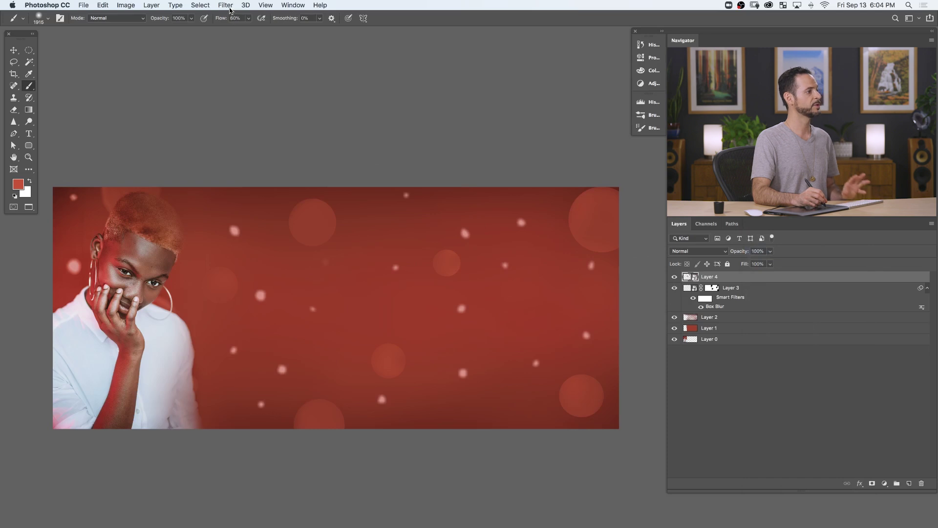
click(226, 5)
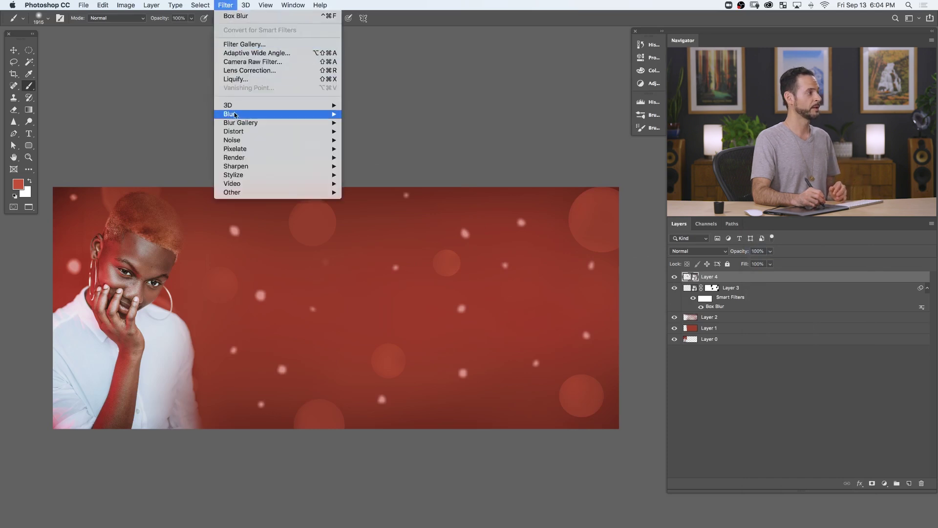
mouse_move(274, 114)
click(402, 141)
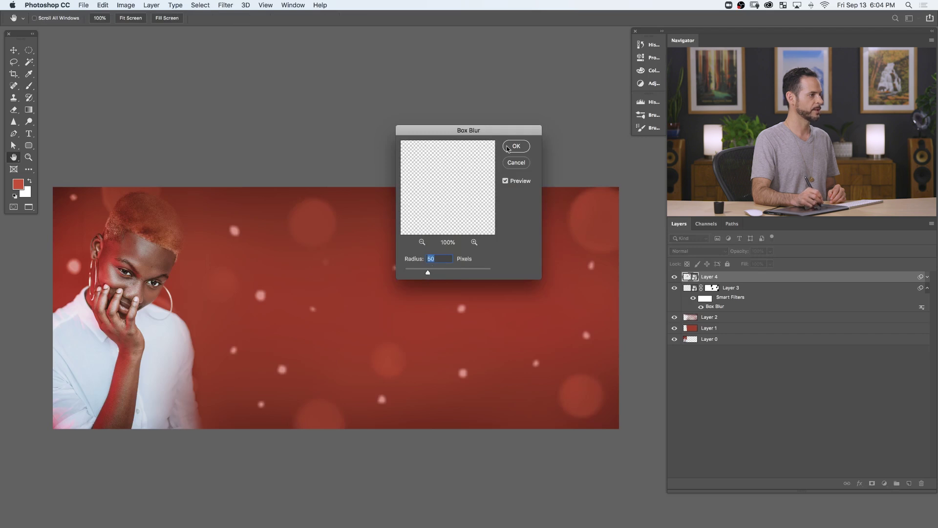
click(516, 147)
key(b)
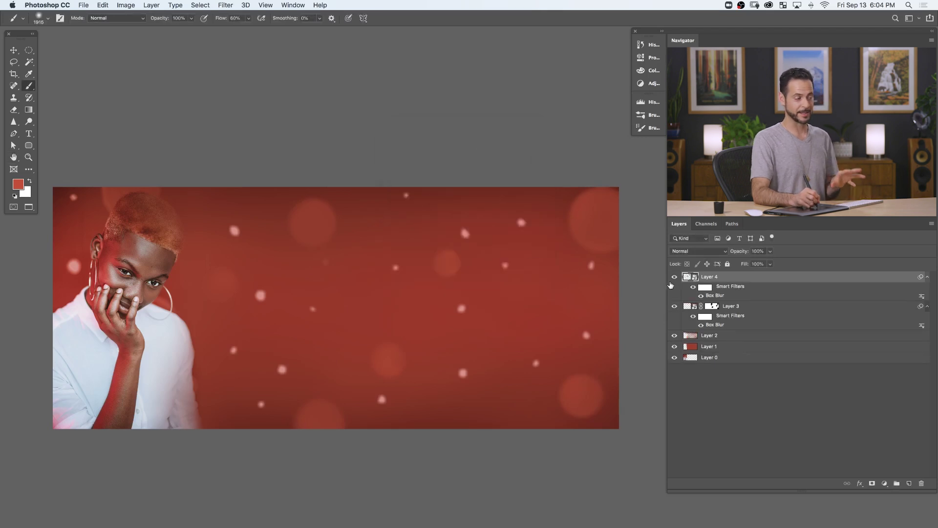
click(674, 346)
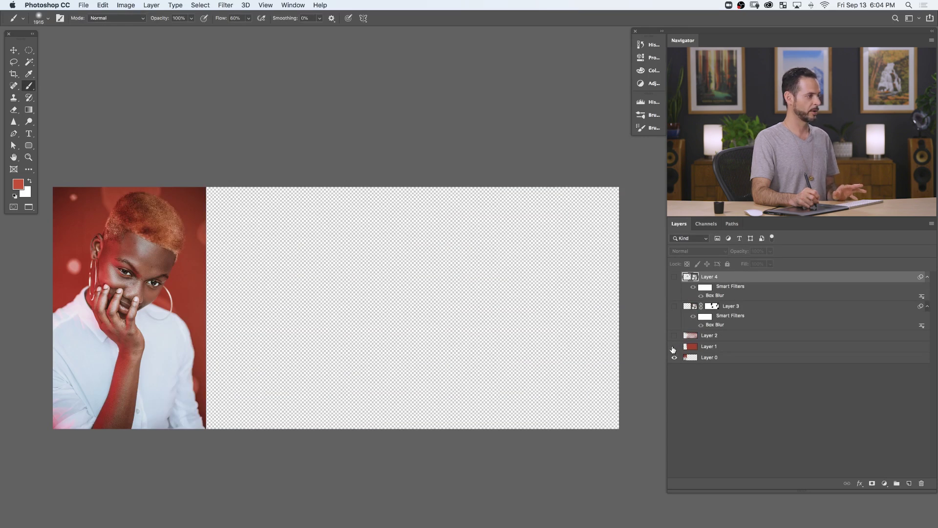
click(674, 348)
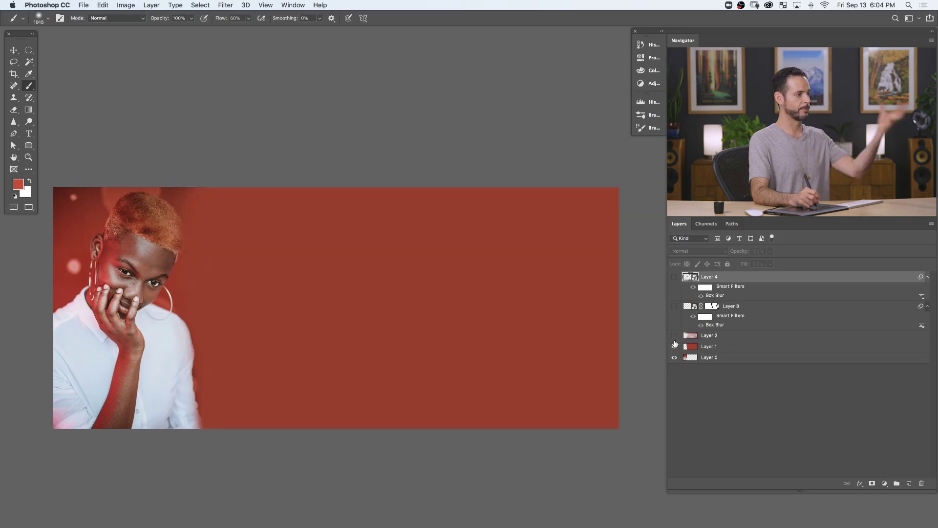
click(674, 336)
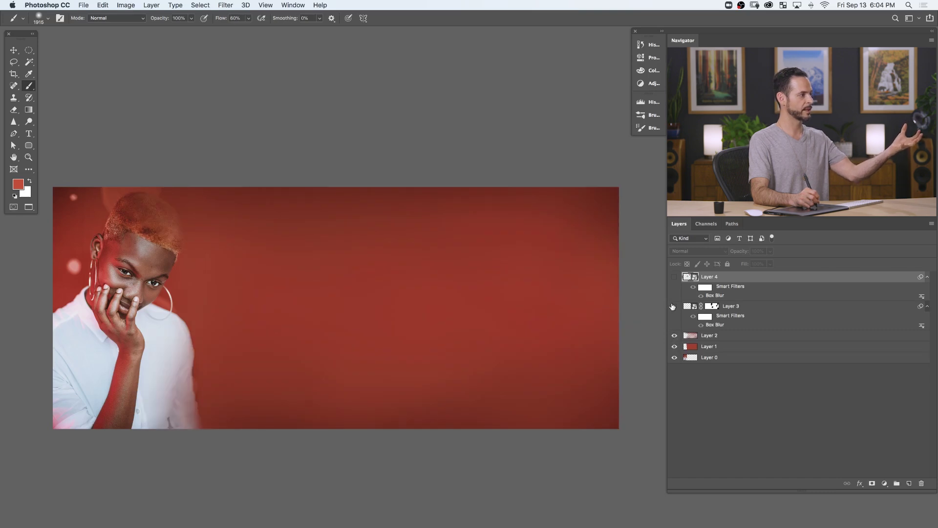
click(674, 307)
click(674, 277)
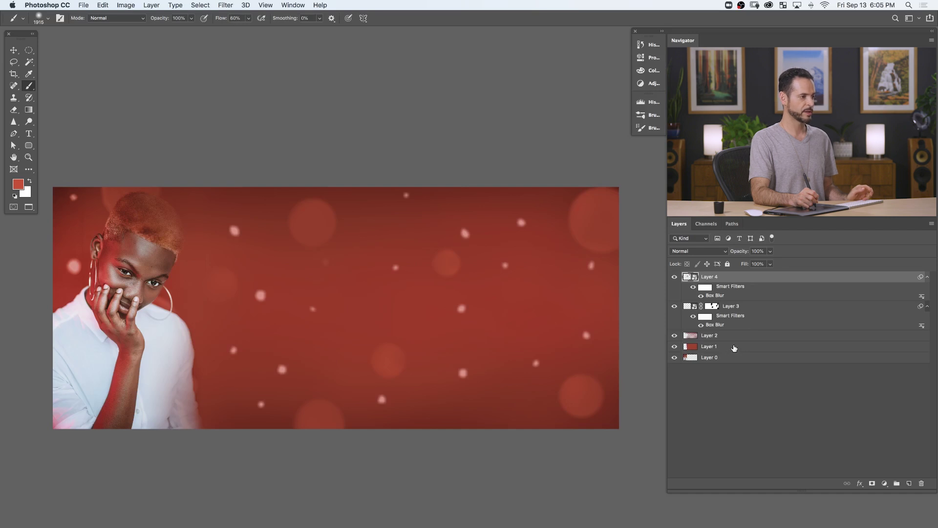
shift+click(733, 348)
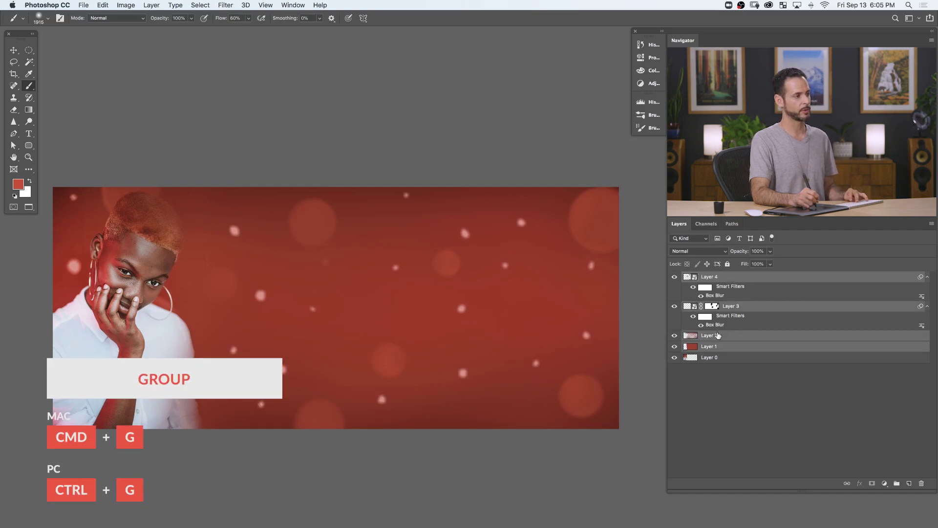
Group the four background layers as Group 1, compare it on and off, and add a layer mask
key(super+g)
click(675, 278)
click(674, 278)
click(674, 277)
click(674, 278)
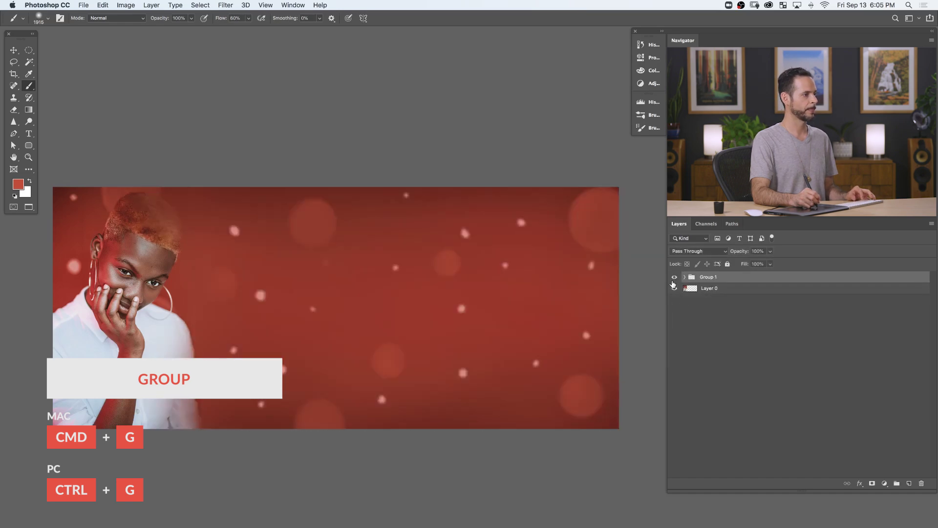
click(873, 485)
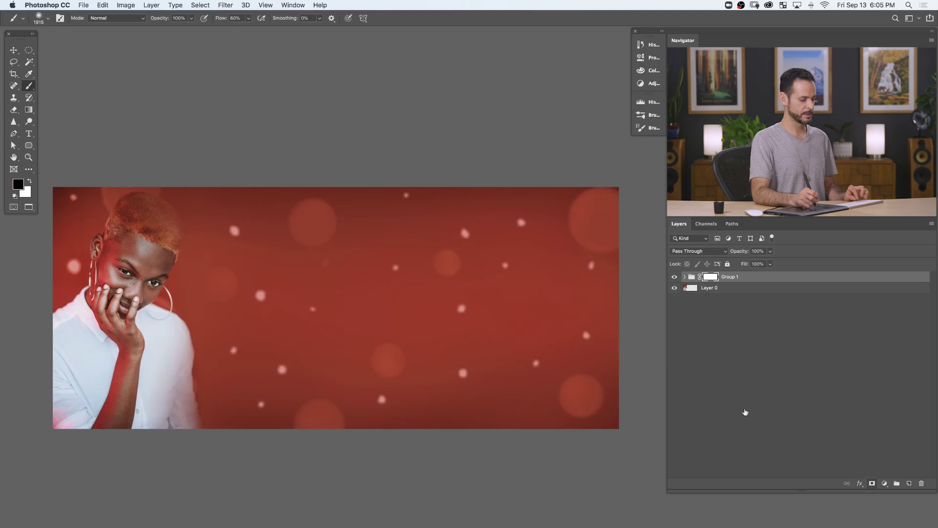
Mask the background in black along the shoulder edge with a smaller soft brush
drag(168, 216, 163, 231)
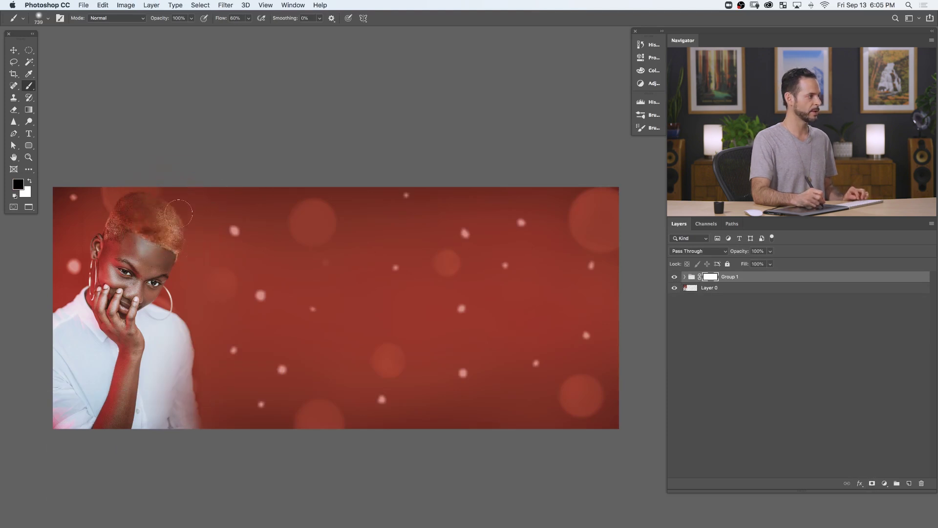
mouse_move(176, 333)
mouse_down()
mouse_move(200, 423)
mouse_move(176, 420)
mouse_move(149, 327)
mouse_up()
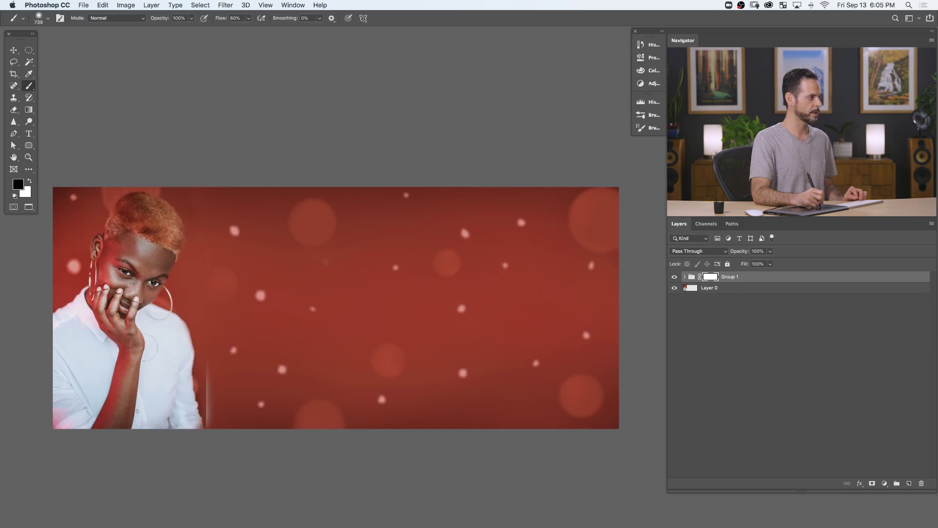
mouse_move(226, 375)
mouse_down()
mouse_move(210, 371)
mouse_move(208, 397)
mouse_move(219, 379)
mouse_up()
key(x)
scroll(220, 386, up, 3)
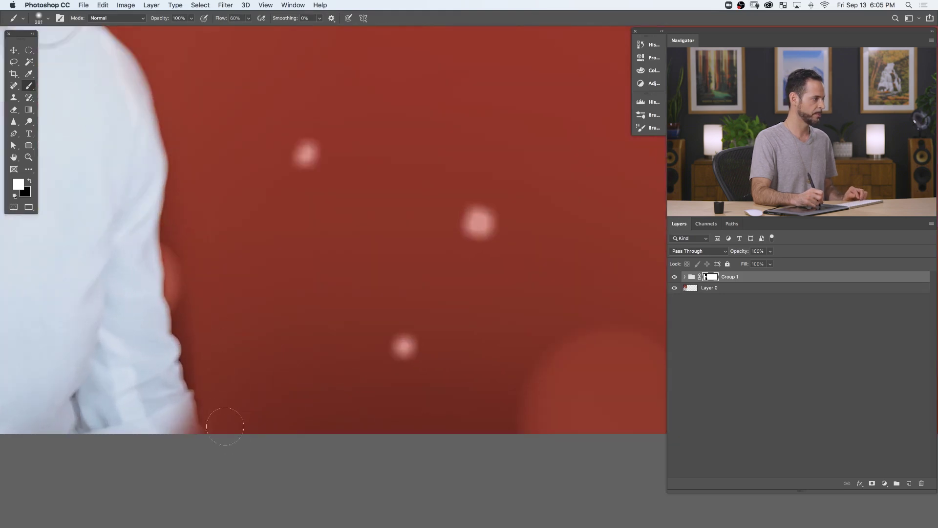
key(x)
Refine the mask edge with a finer brush, swapping black and white, then fit the banner in view
drag(184, 426, 184, 414)
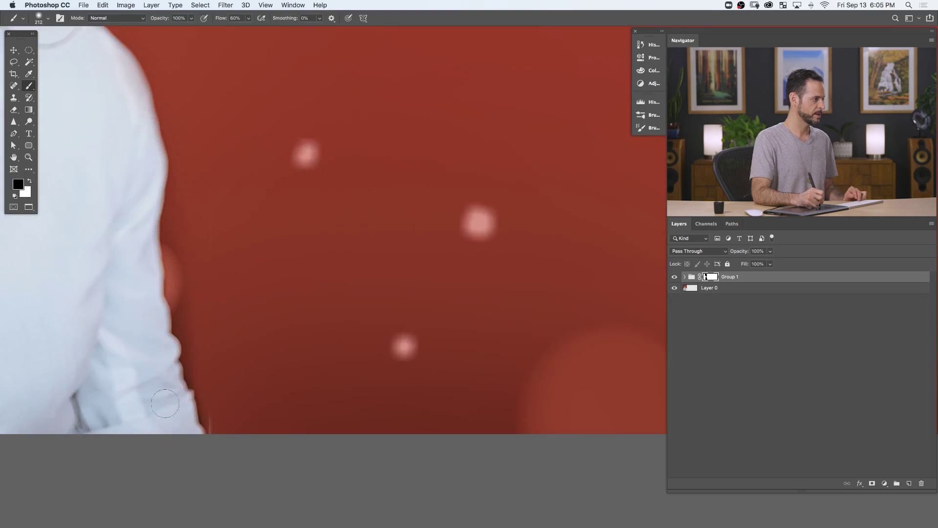
drag(226, 418, 215, 421)
key(x)
key(x)
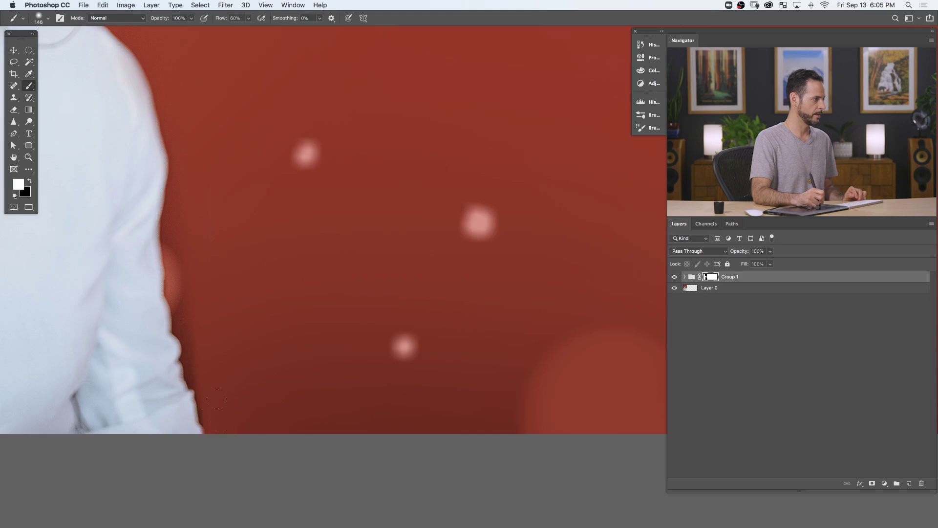
key(super+0)
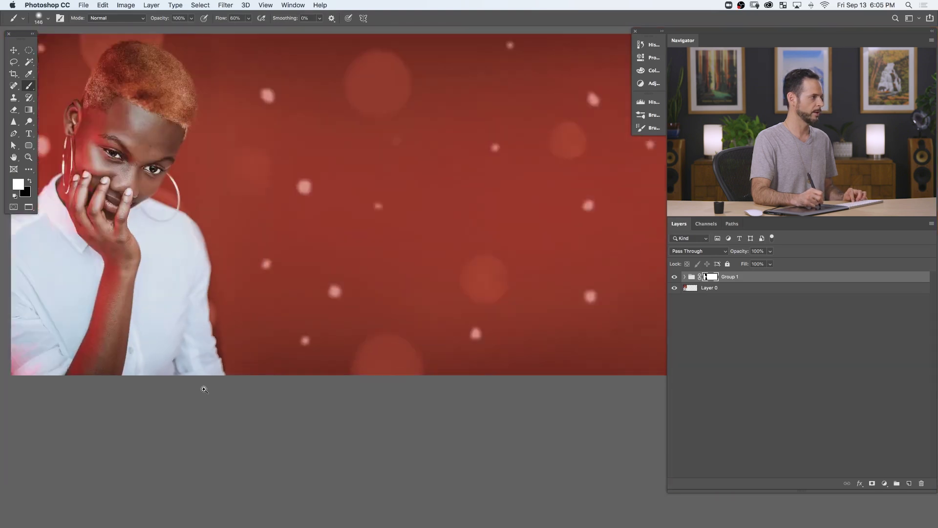
drag(227, 407, 250, 439)
mouse_move(247, 244)
mouse_down()
mouse_move(288, 240)
mouse_move(277, 252)
mouse_up()
key(x)
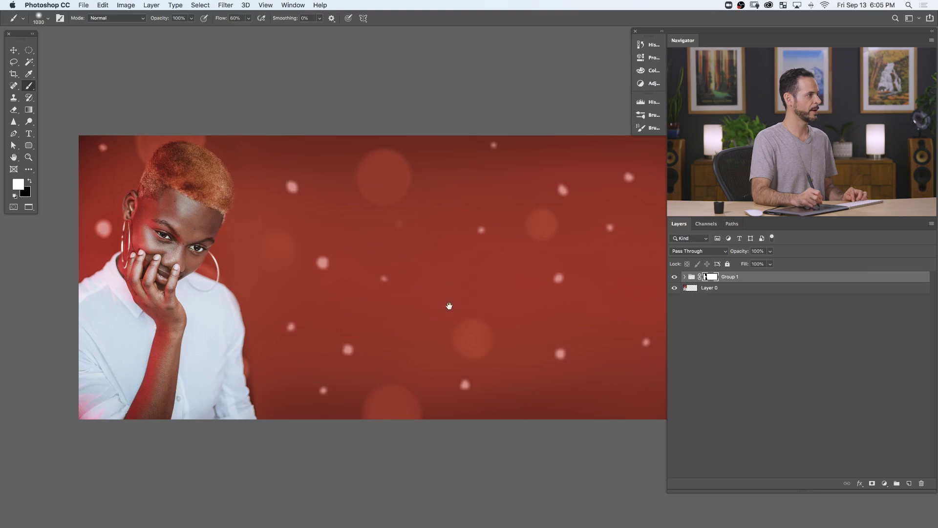
scroll(440, 308, down, 2)
drag(439, 308, 397, 360)
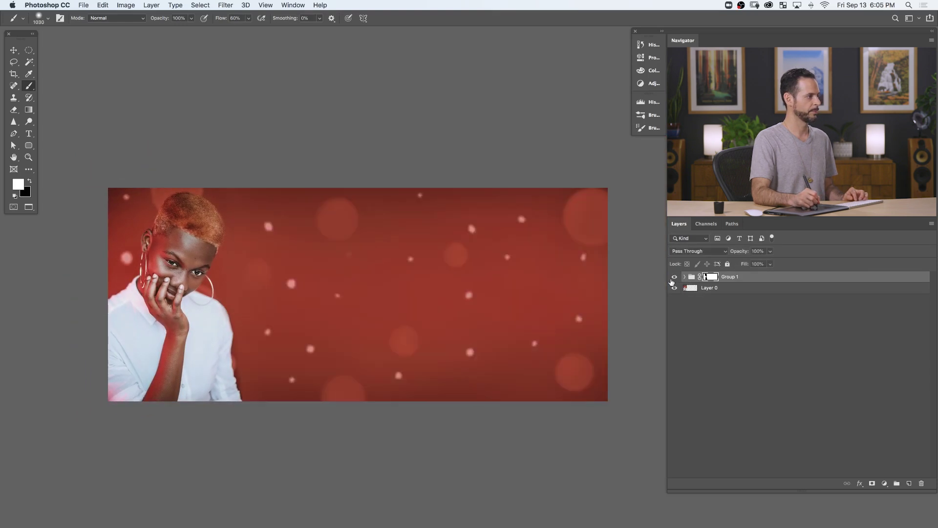
click(674, 277)
click(674, 277)
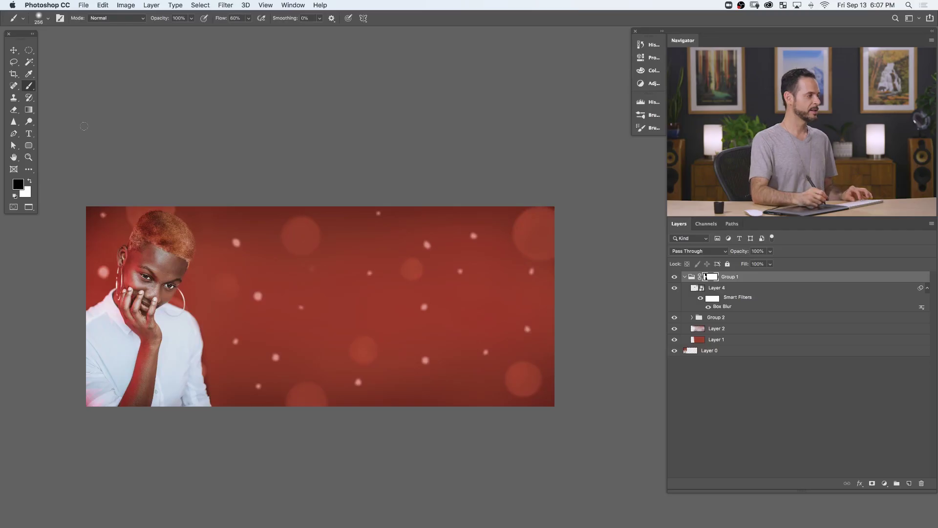
drag(154, 241, 282, 279)
ctrl+click(193, 241)
drag(242, 341, 259, 321)
drag(461, 337, 344, 329)
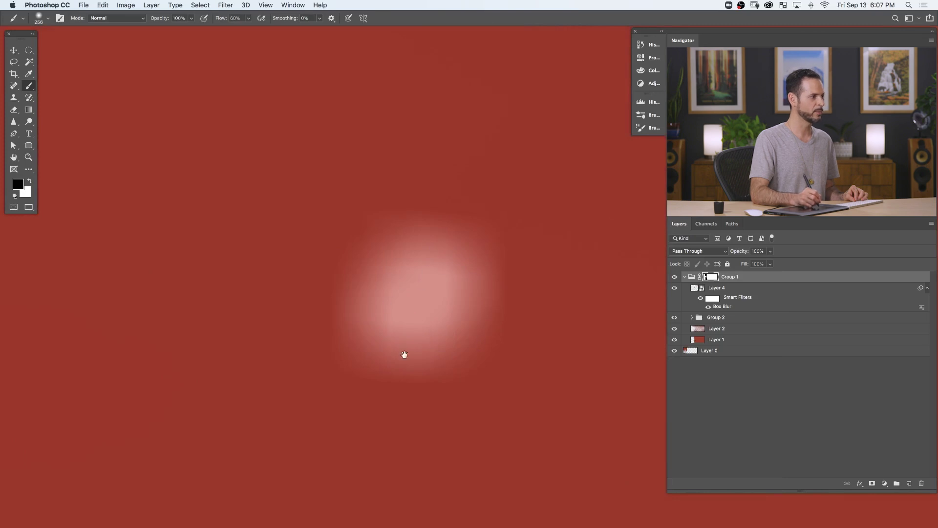
drag(451, 313, 96, 231)
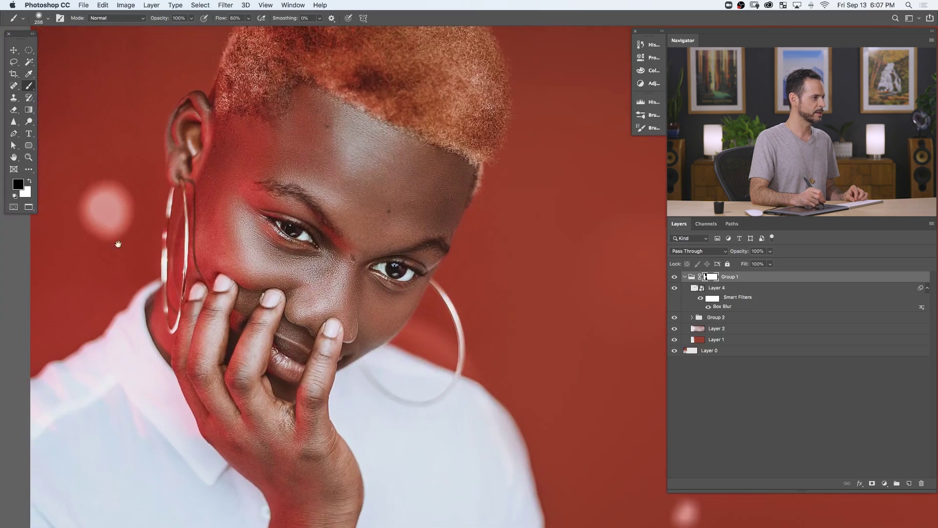
drag(550, 335, 545, 323)
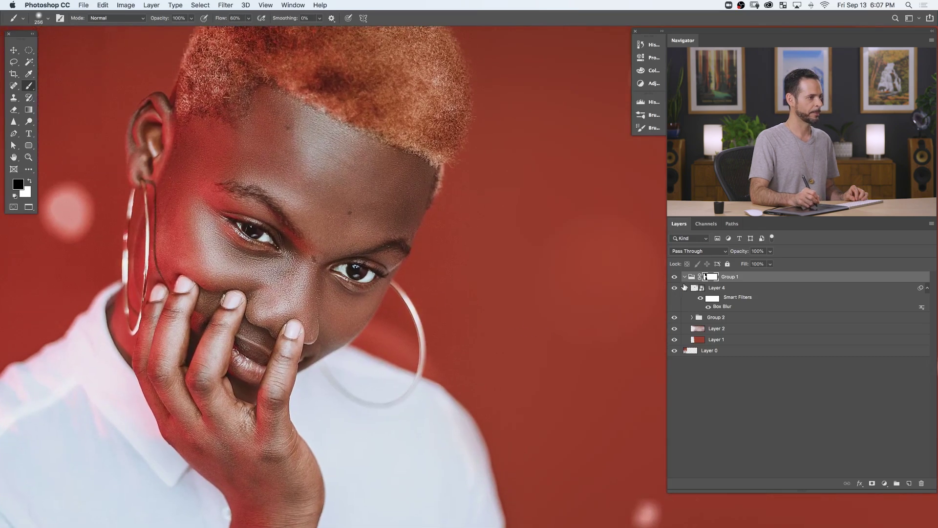
click(685, 276)
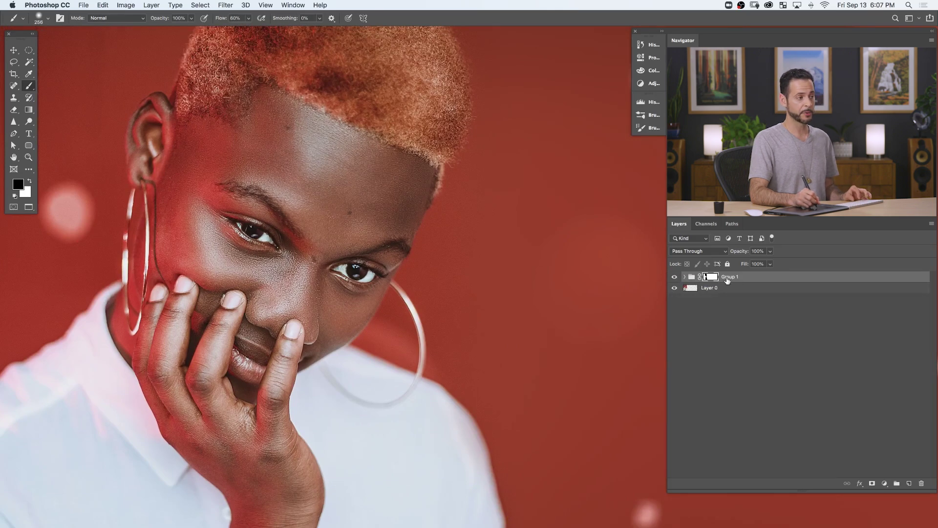
right_click(750, 282)
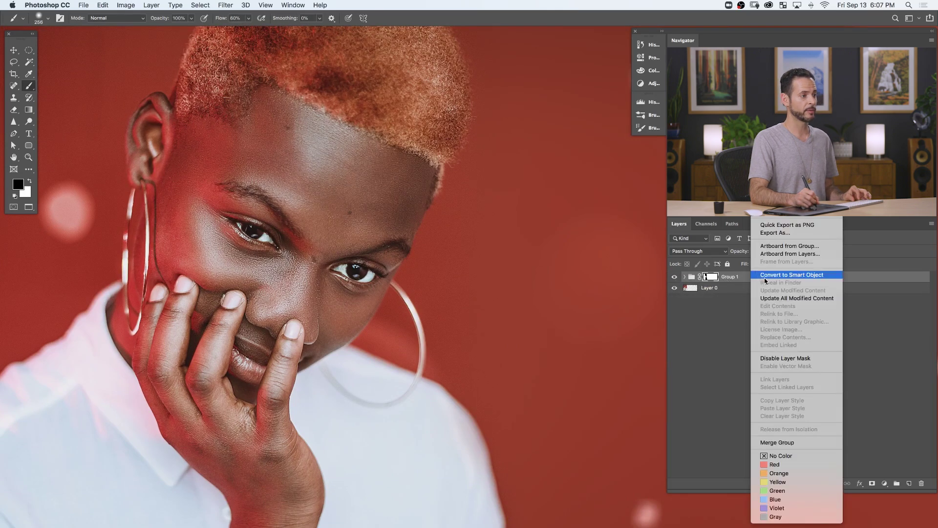
Convert Group 1 to a smart object and compare it hidden and shown
click(768, 280)
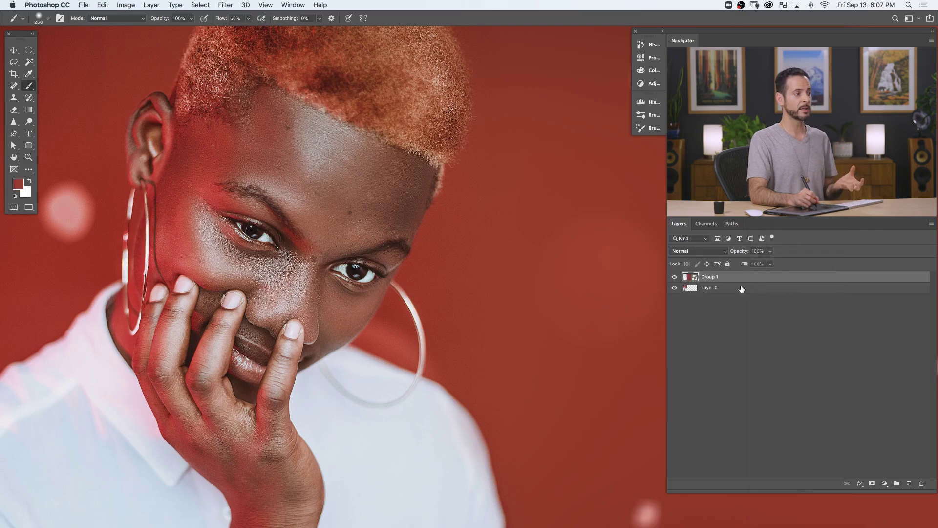
click(674, 277)
click(674, 277)
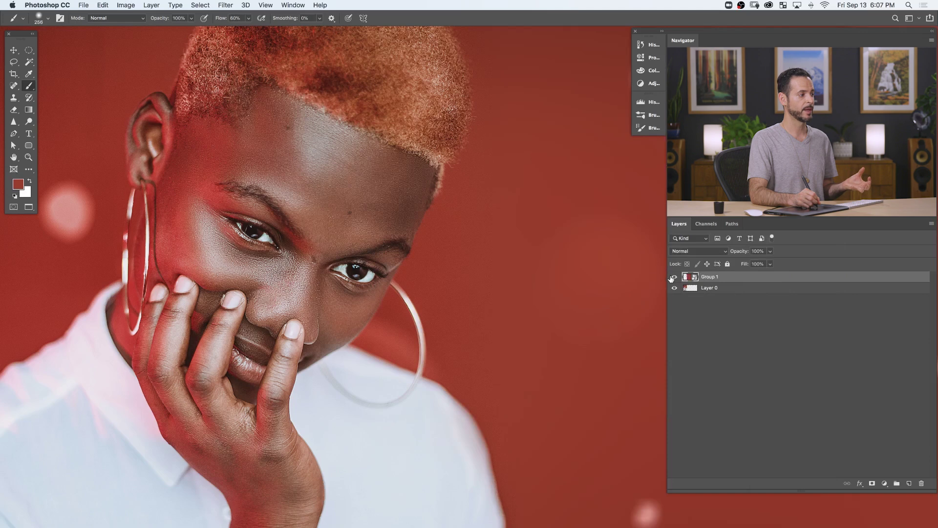
click(674, 277)
click(674, 277)
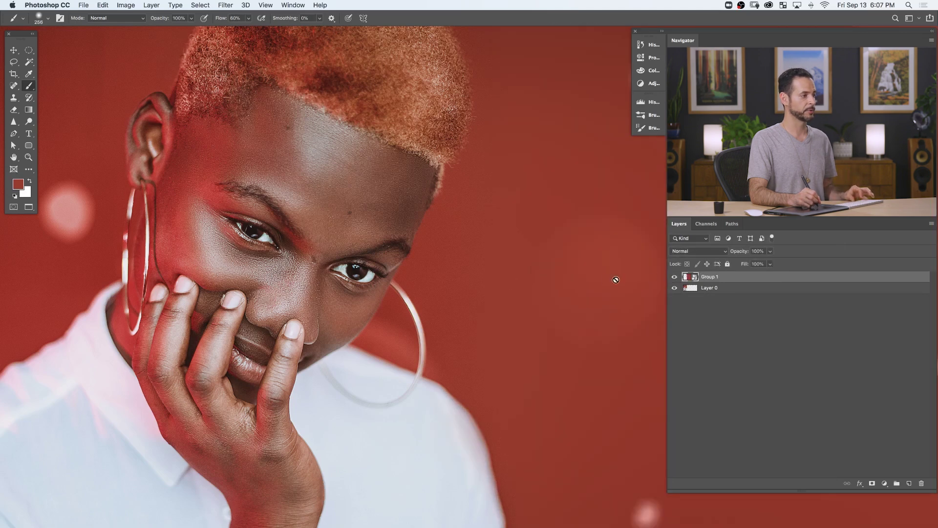
Add 3% Gaussian monochromatic noise to Group 1, after previewing amounts of 2% and 10%
click(225, 5)
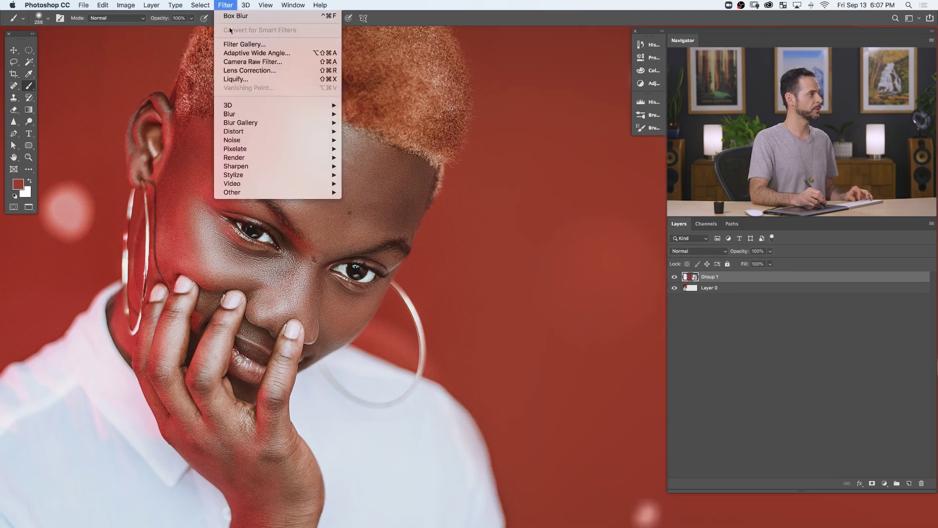
mouse_move(317, 139)
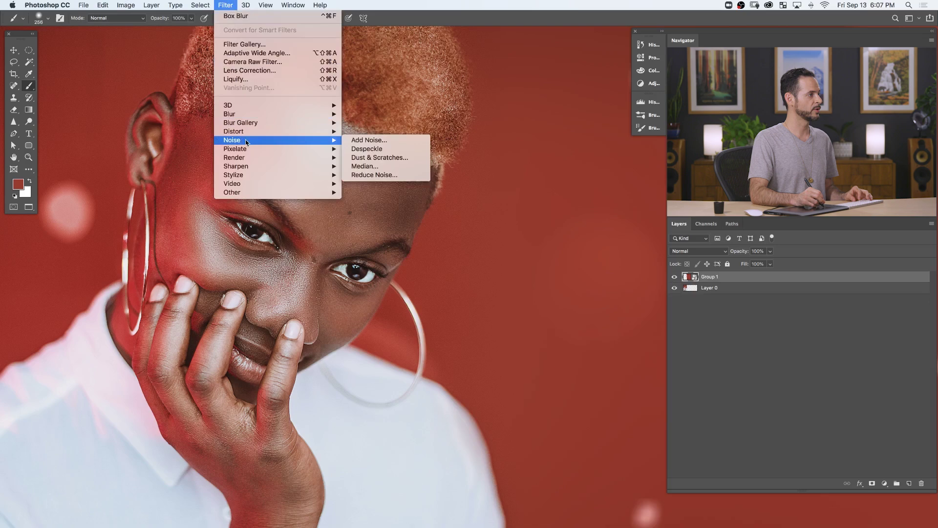
click(381, 145)
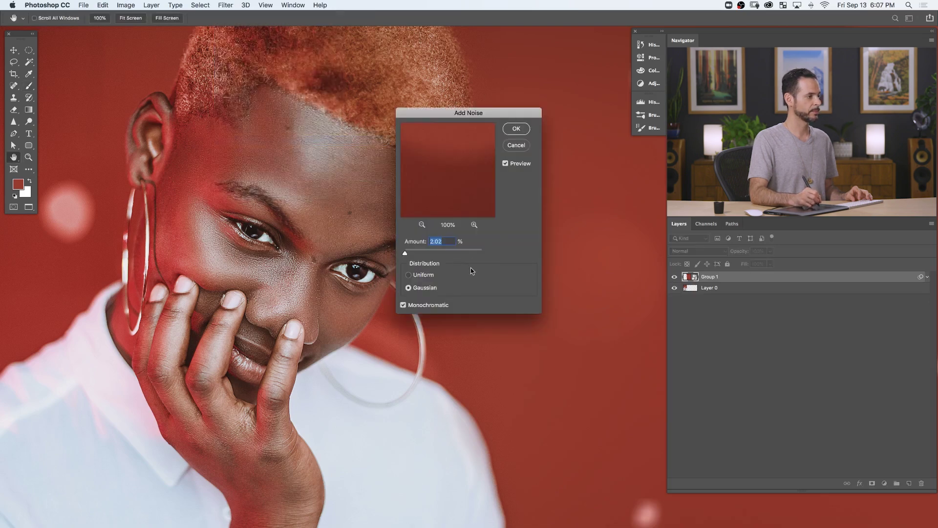
scroll(568, 376, up, 5)
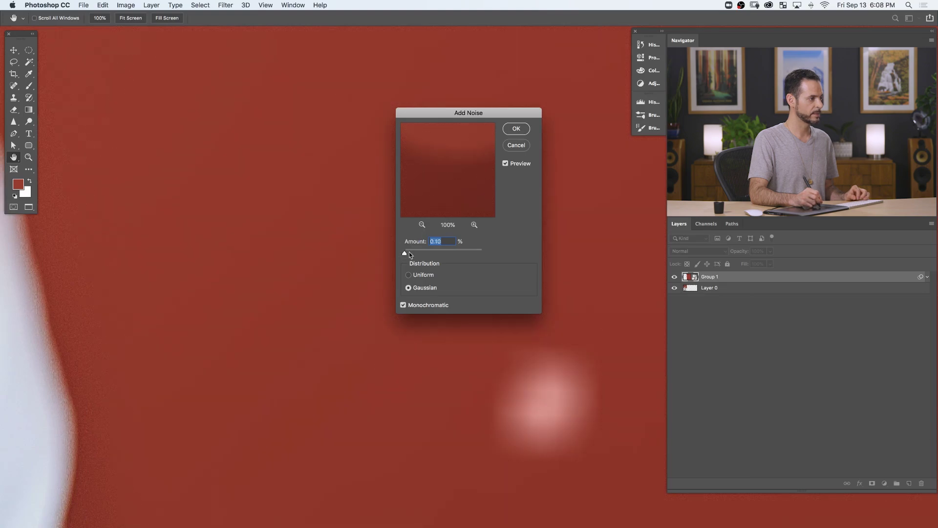
drag(412, 254, 401, 254)
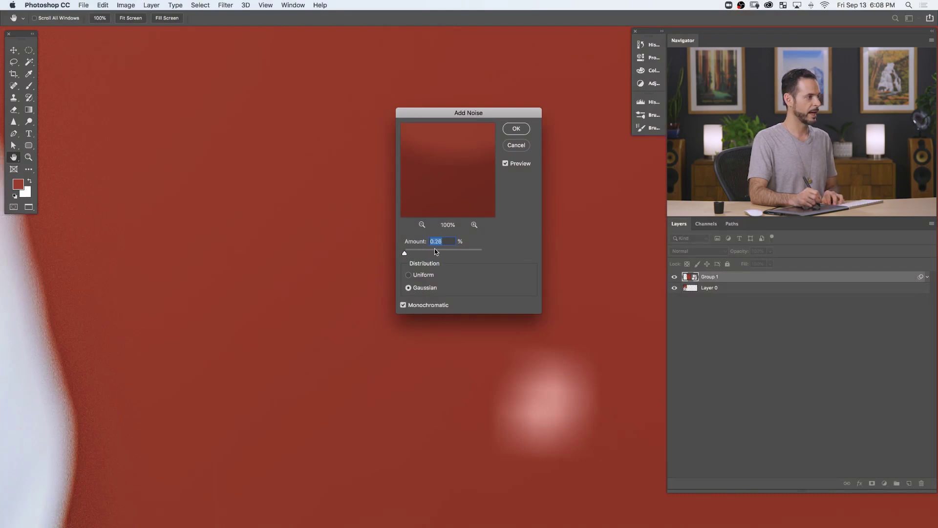
text(2)
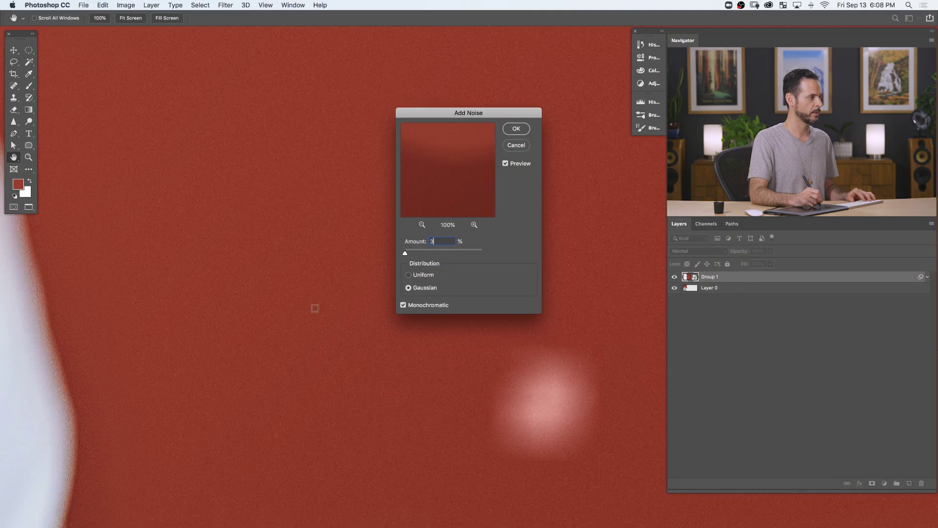
scroll(315, 309, up, 10)
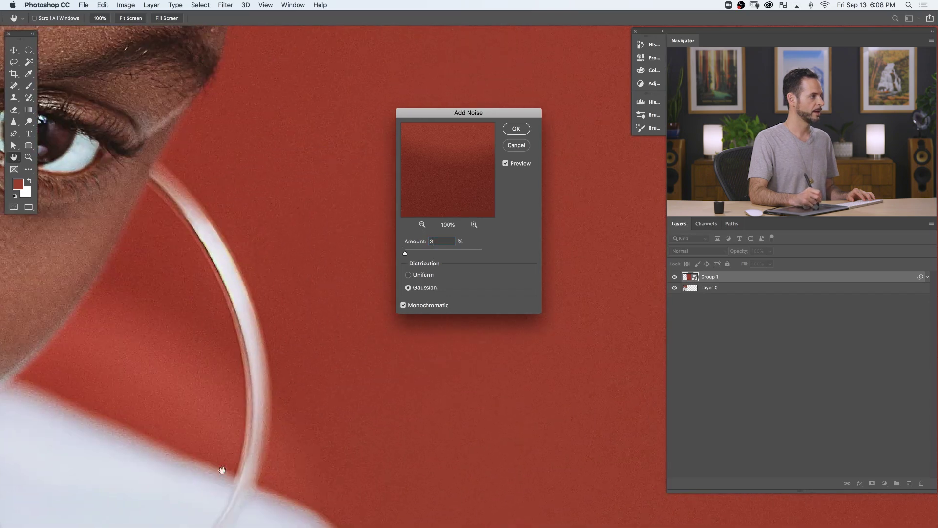
scroll(183, 442, right, 10)
scroll(266, 443, right, 5)
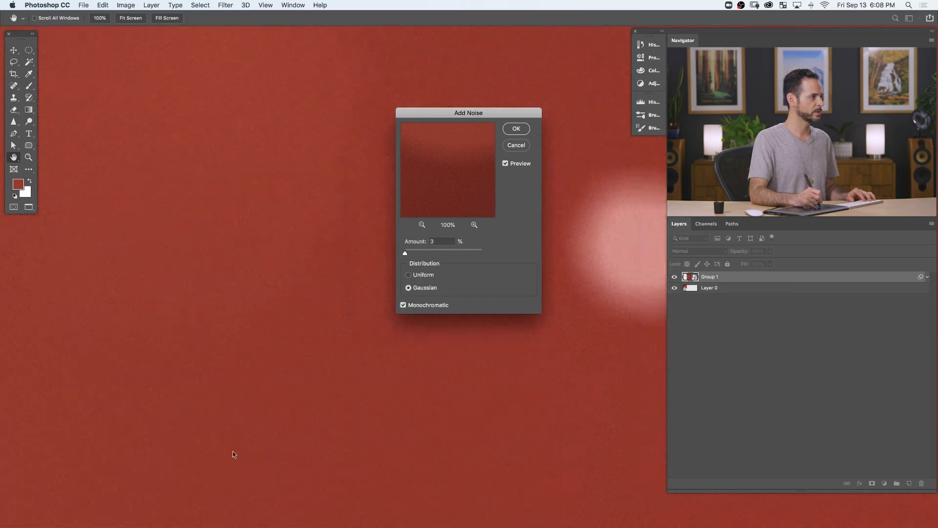
scroll(423, 421, left, 10)
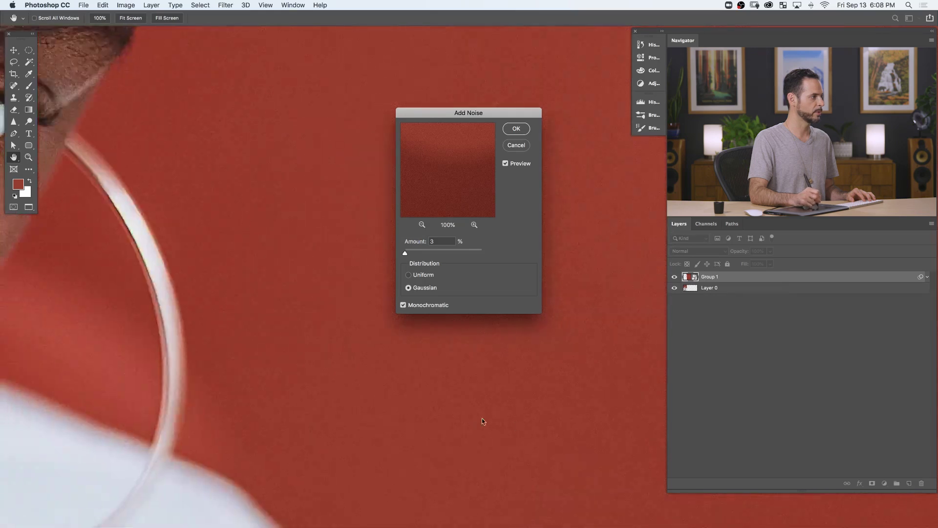
scroll(276, 317, right, 10)
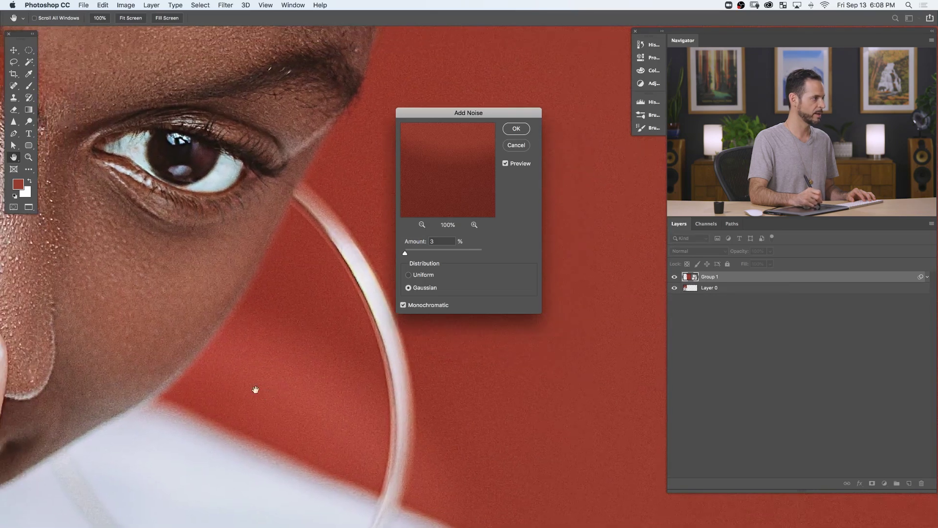
scroll(142, 402, right, 5)
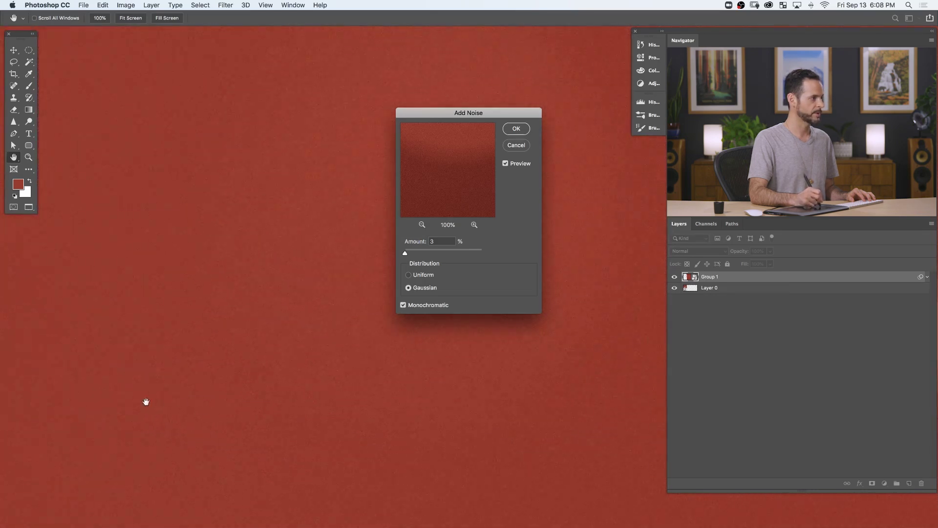
scroll(268, 427, right, 15)
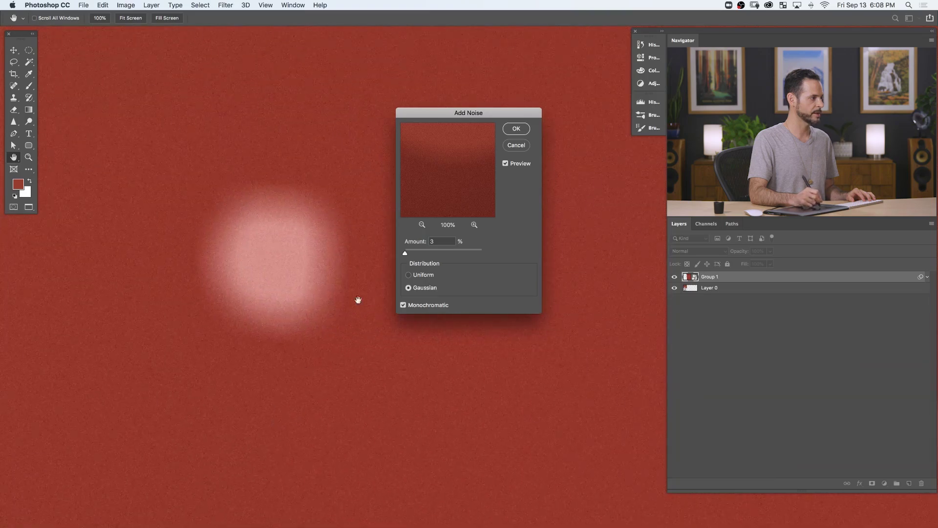
text(10)
scroll(288, 372, left, 15)
scroll(293, 376, left, 15)
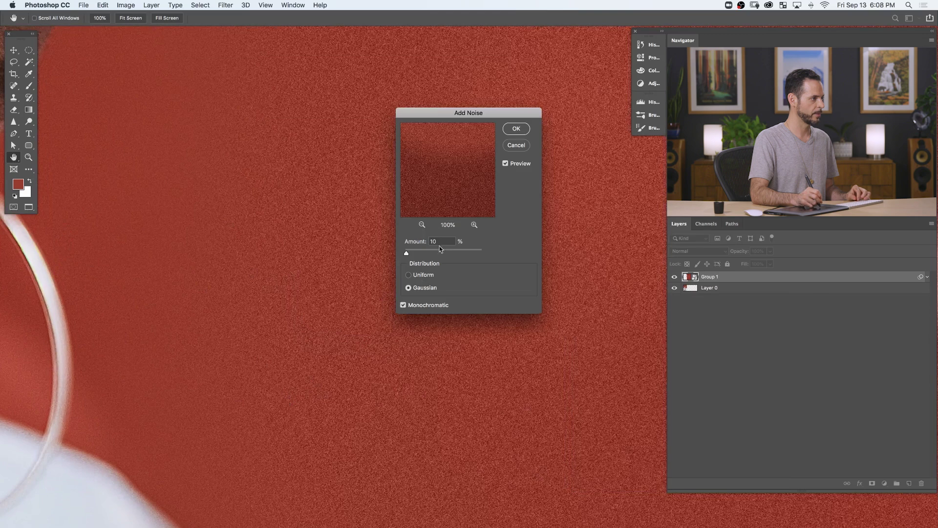
text(3)
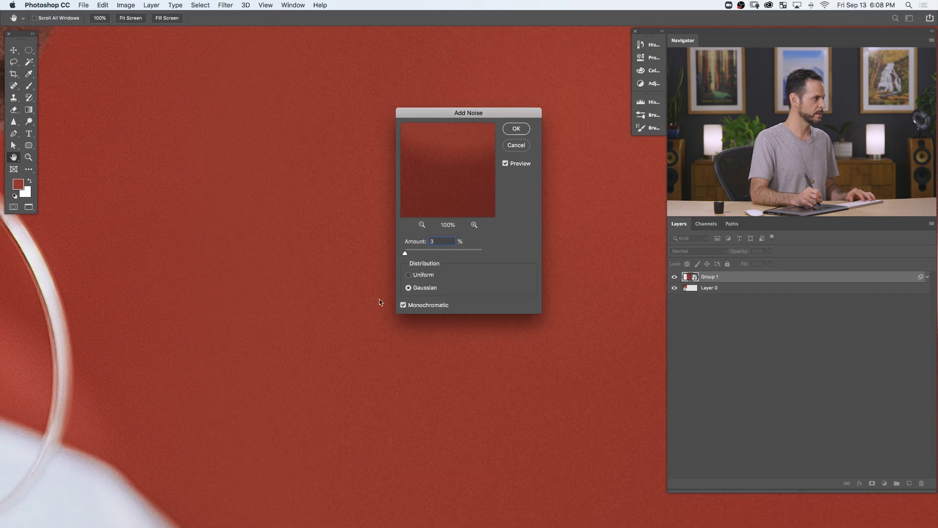
click(513, 128)
Pan around the banner to inspect the added noise near the model and the image's left edge
key(b)
scroll(324, 321, up, 5)
drag(174, 517, 281, 457)
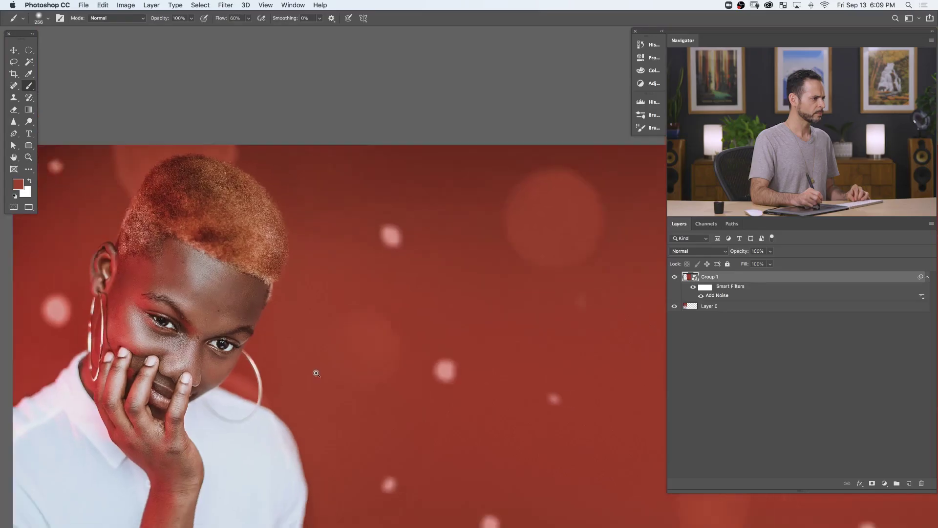
drag(302, 315, 394, 357)
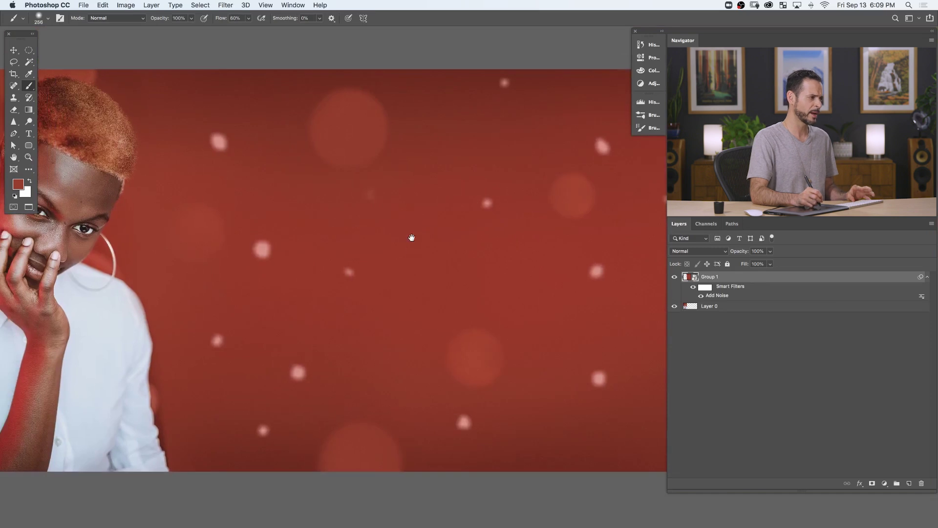
drag(404, 339, 482, 341)
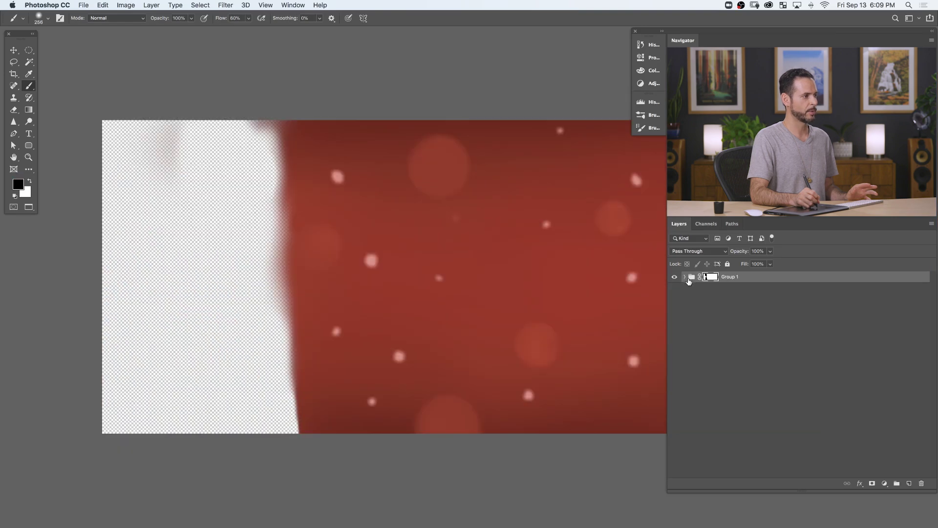
Expand Group 1, hide Group 2's small white bokeh dots, and close the background document
click(685, 277)
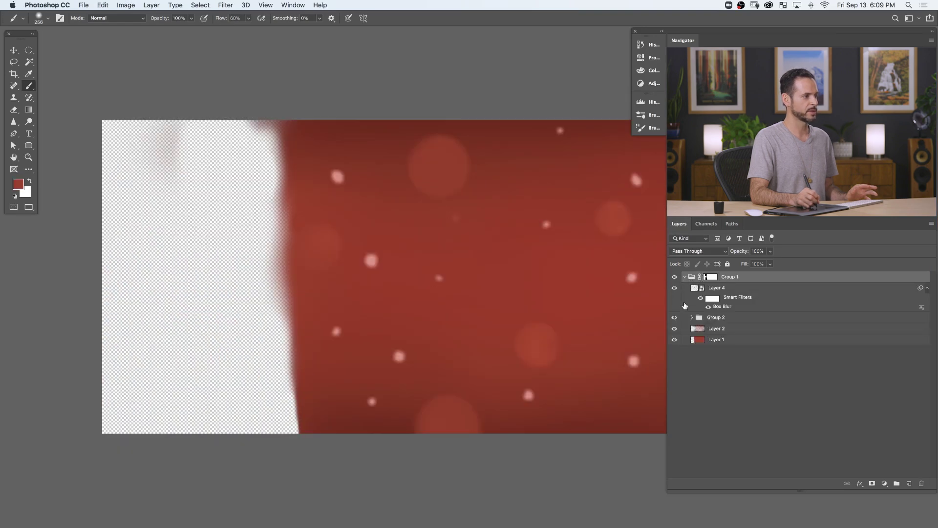
click(675, 318)
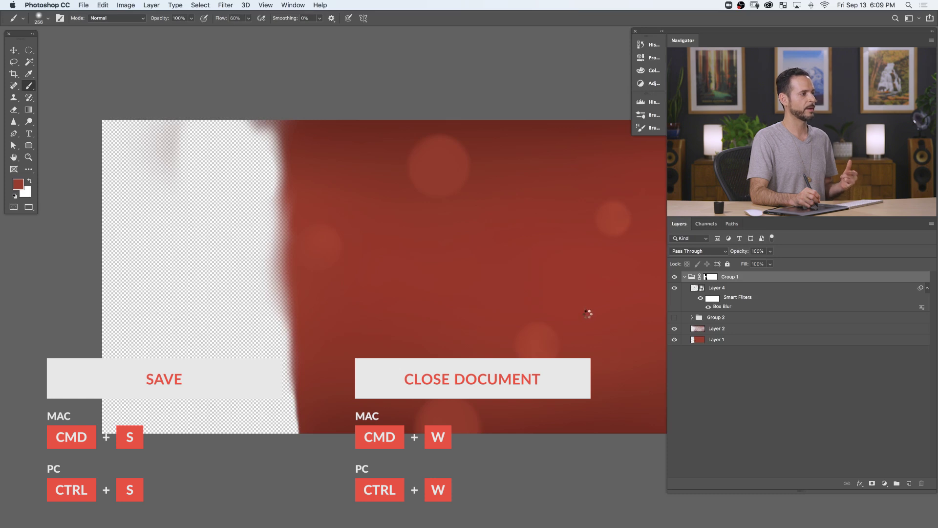
key(super+w)
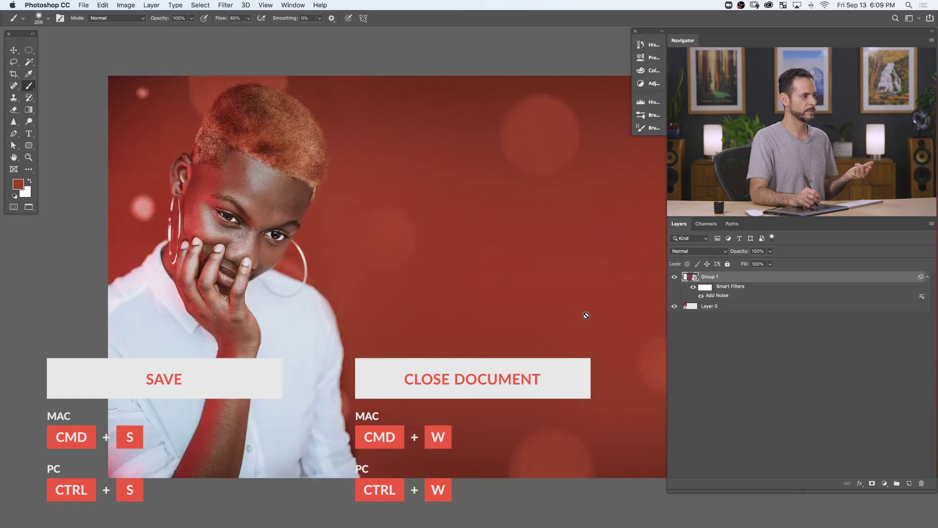
drag(585, 343, 550, 375)
drag(490, 380, 421, 358)
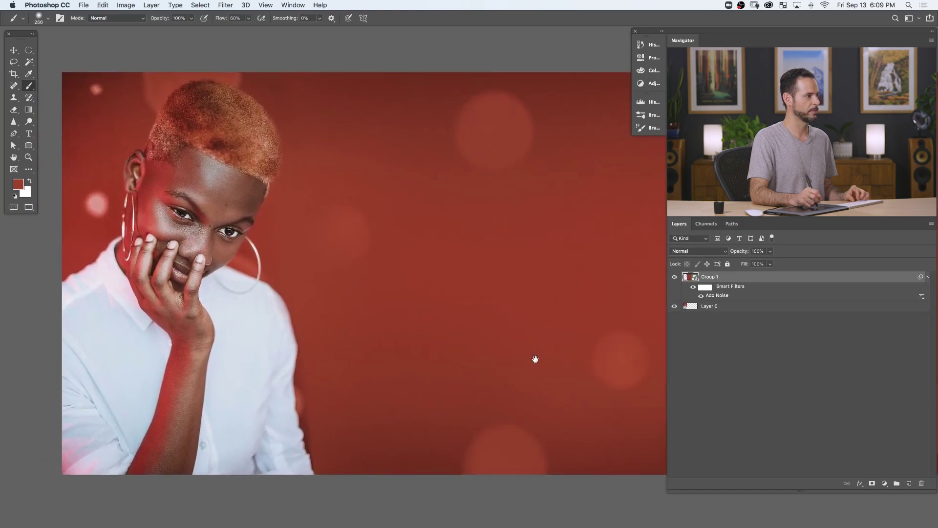